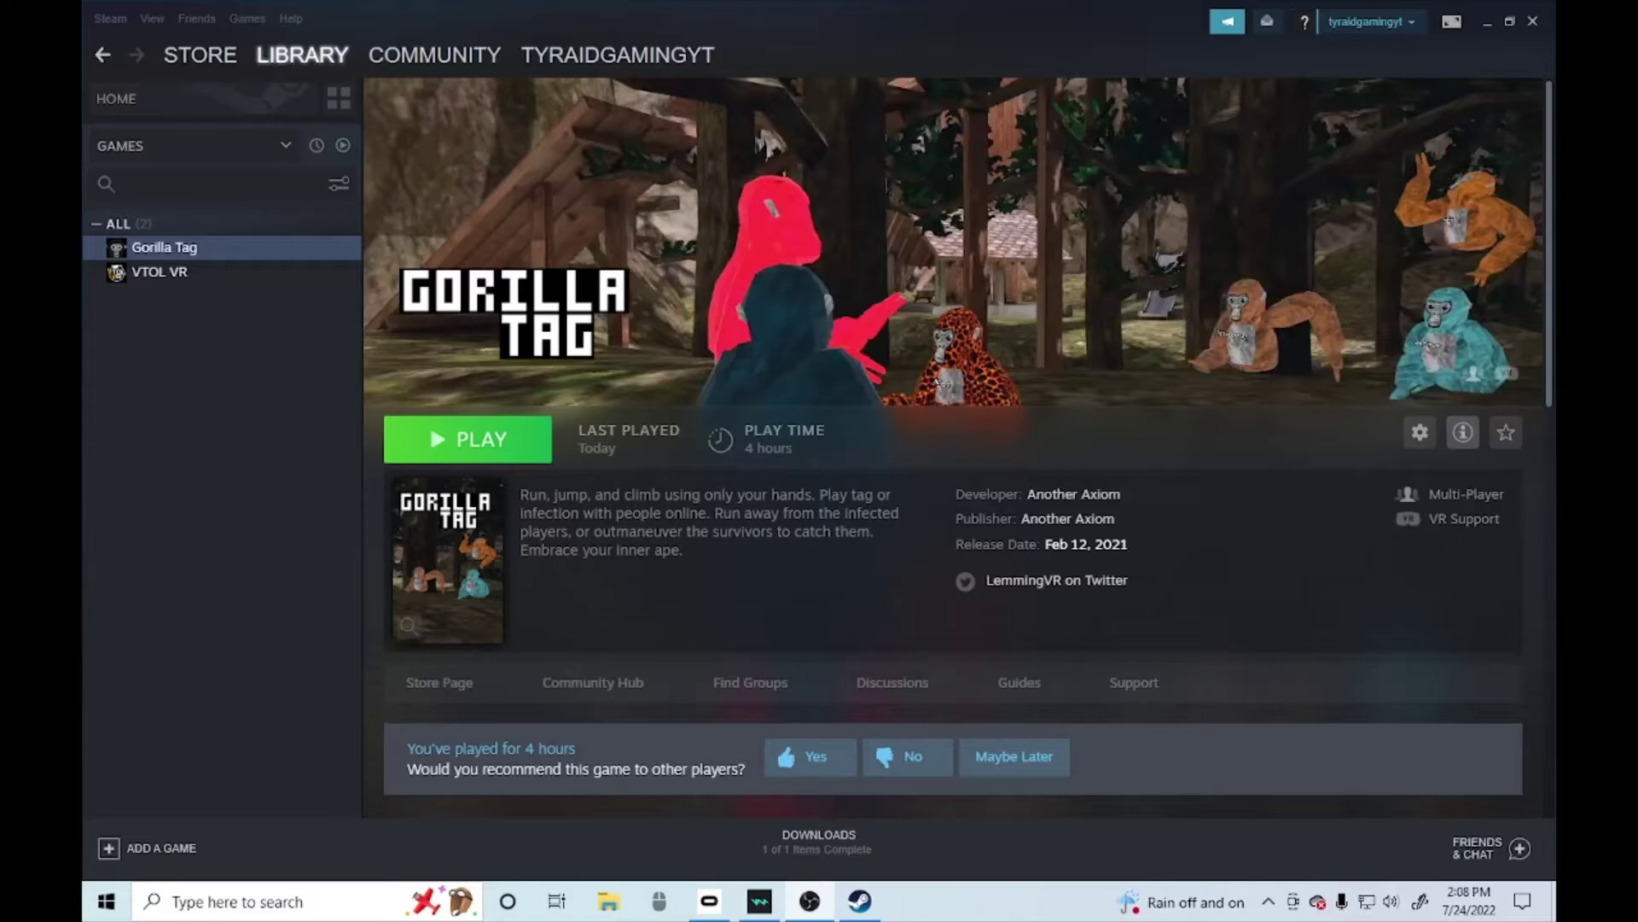
- Search File Explorer for MonkeModManager, launch it, and close the Explorer window
{"action": "left_click", "coordinate": [610, 901]}
{"action": "left_click", "coordinate": [1339, 367]}
{"action": "type", "text": "mon"}
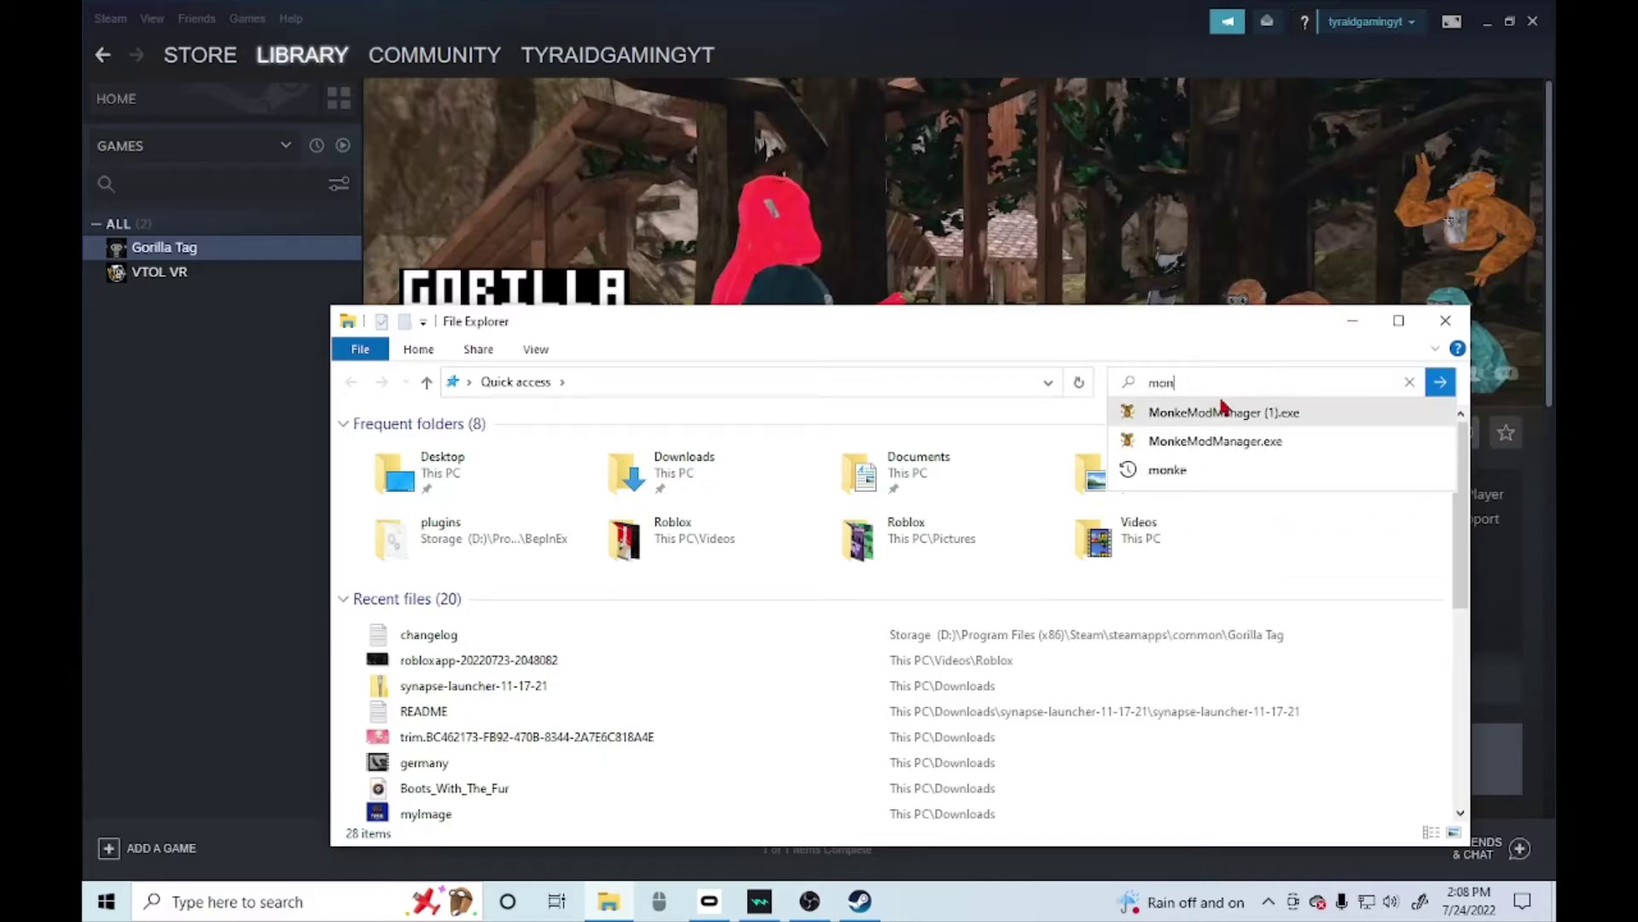
{"action": "left_click", "coordinate": [1223, 411]}
{"action": "left_click", "coordinate": [1444, 323]}
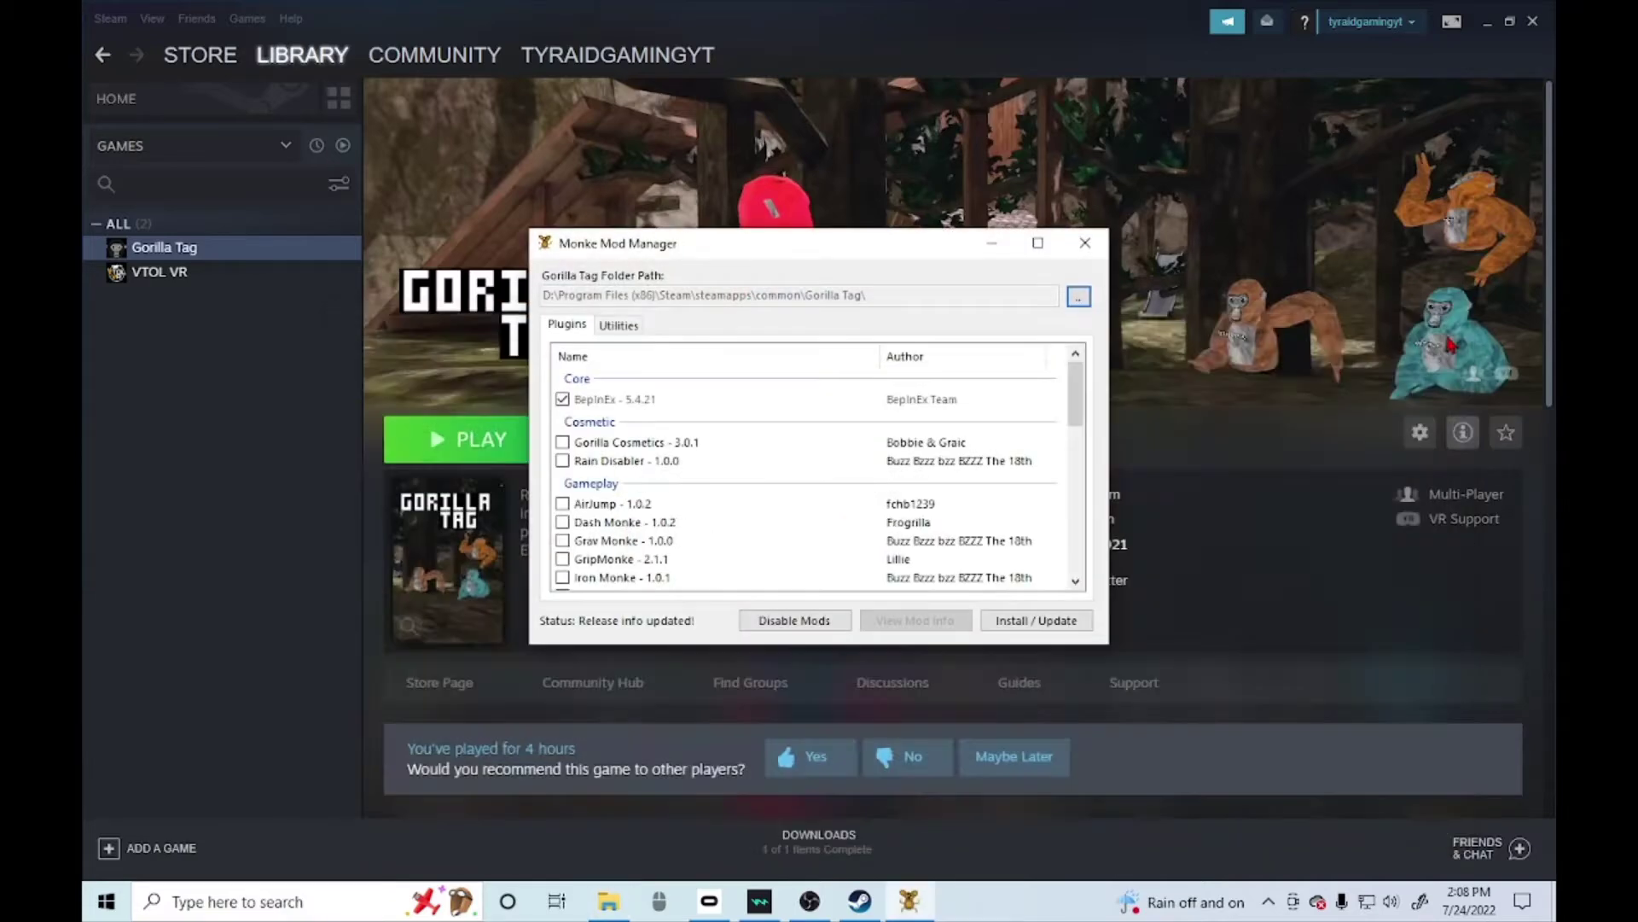
{"action": "left_click", "coordinate": [630, 325]}
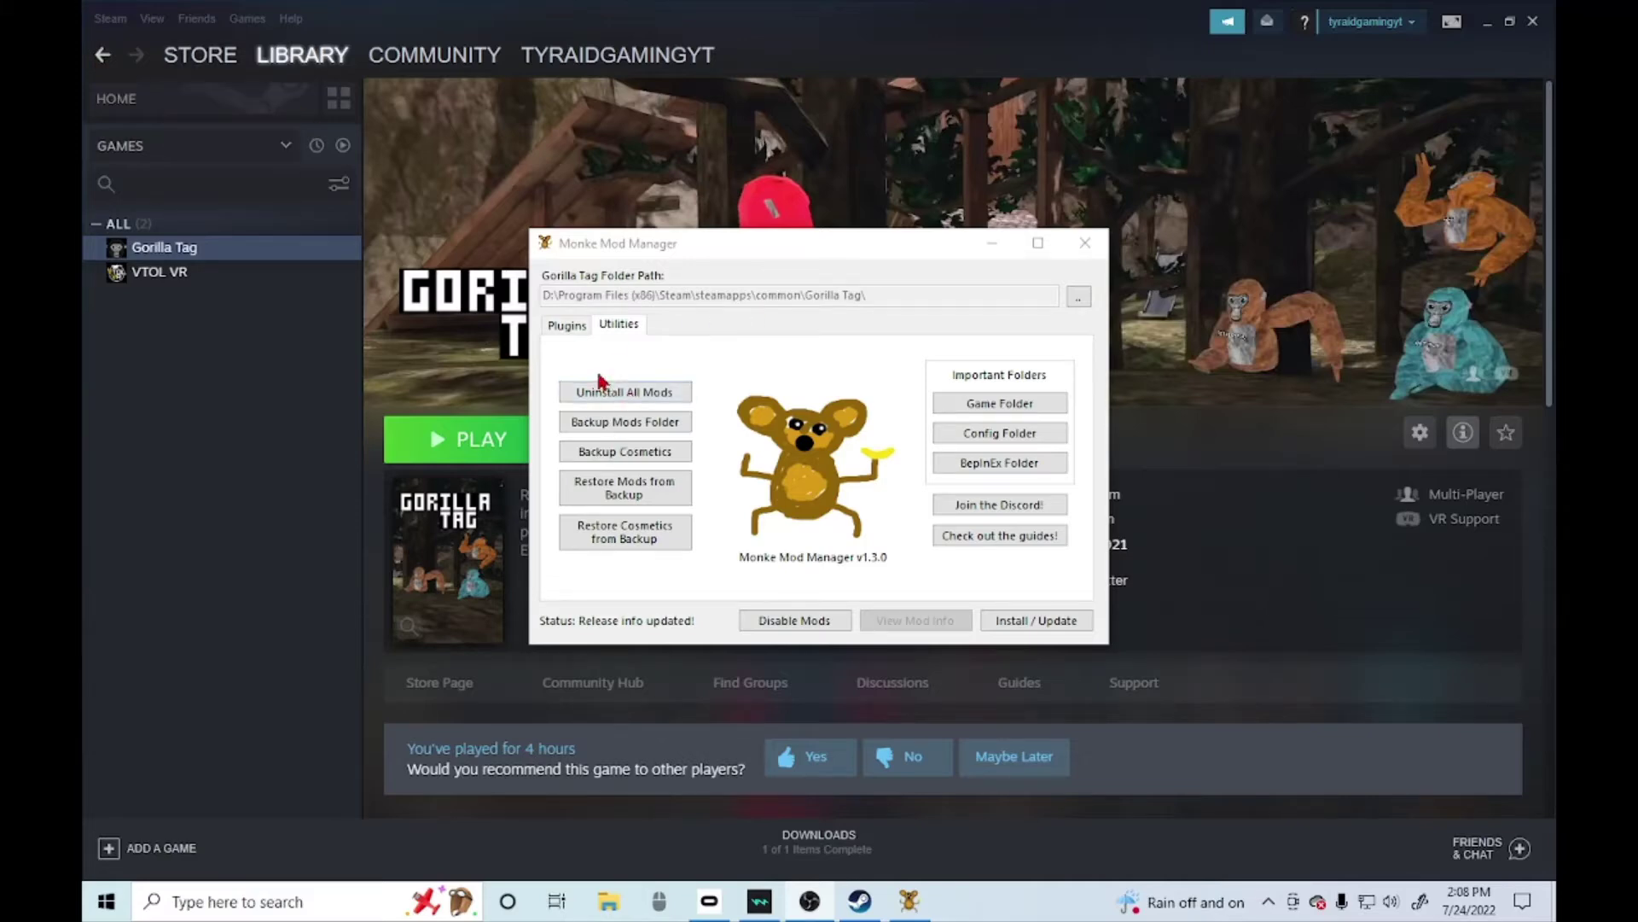
{"action": "left_click", "coordinate": [577, 330]}
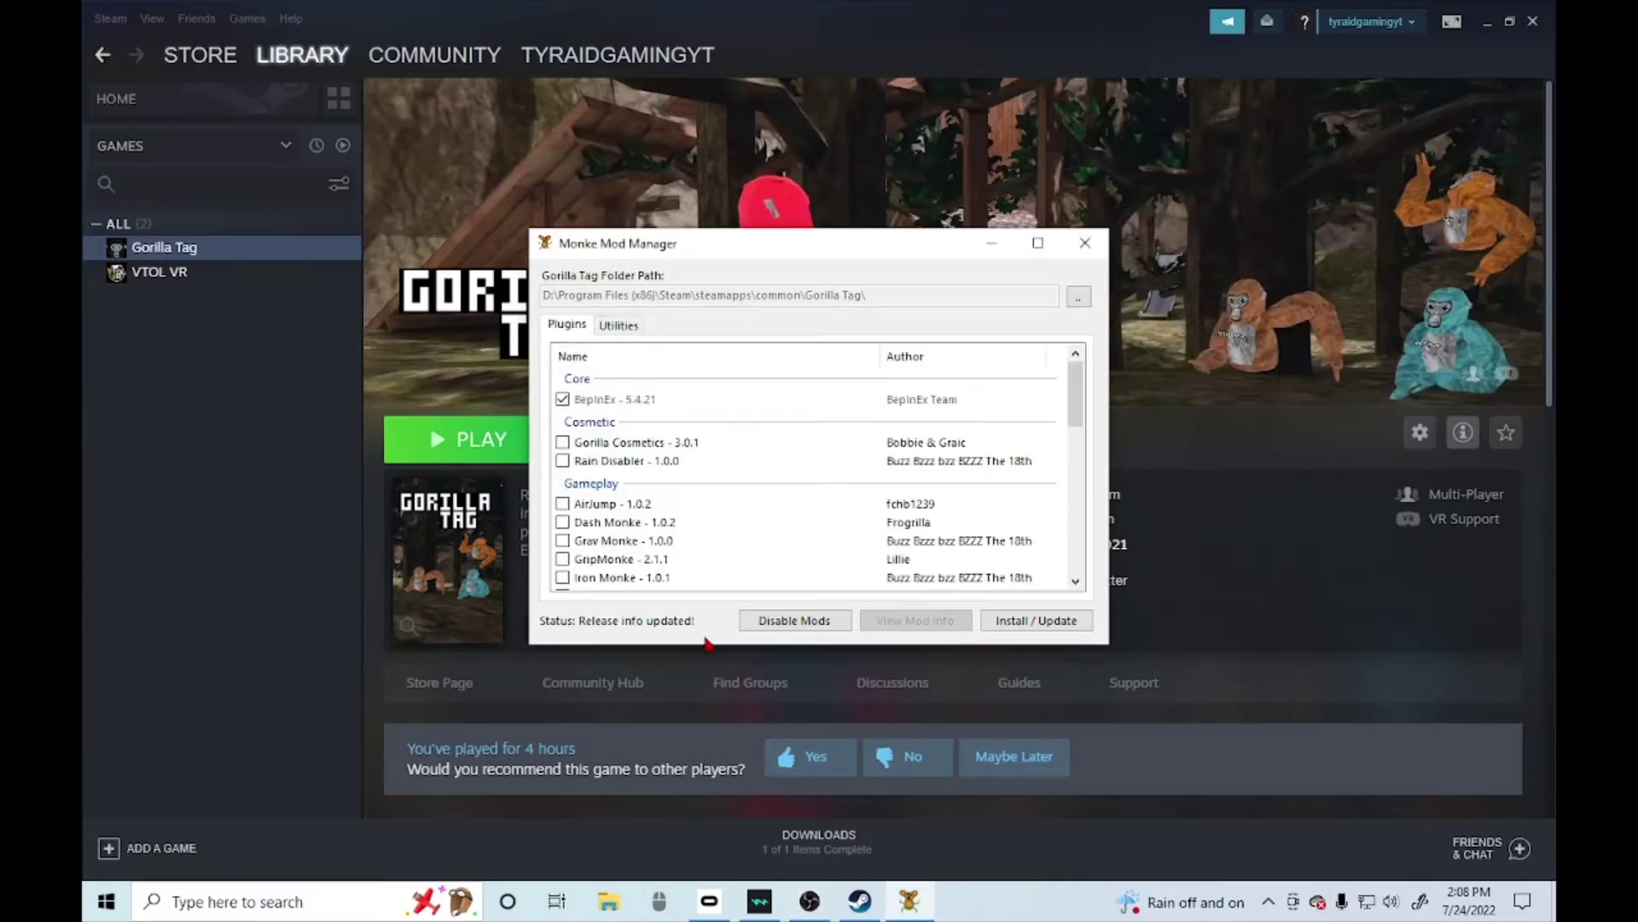
{"action": "scroll", "coordinate": [783, 554], "scroll_direction": "down", "scroll_amount": 5}
{"action": "scroll", "coordinate": [769, 553], "scroll_direction": "down", "scroll_amount": 3}
{"action": "left_click", "coordinate": [769, 553]}
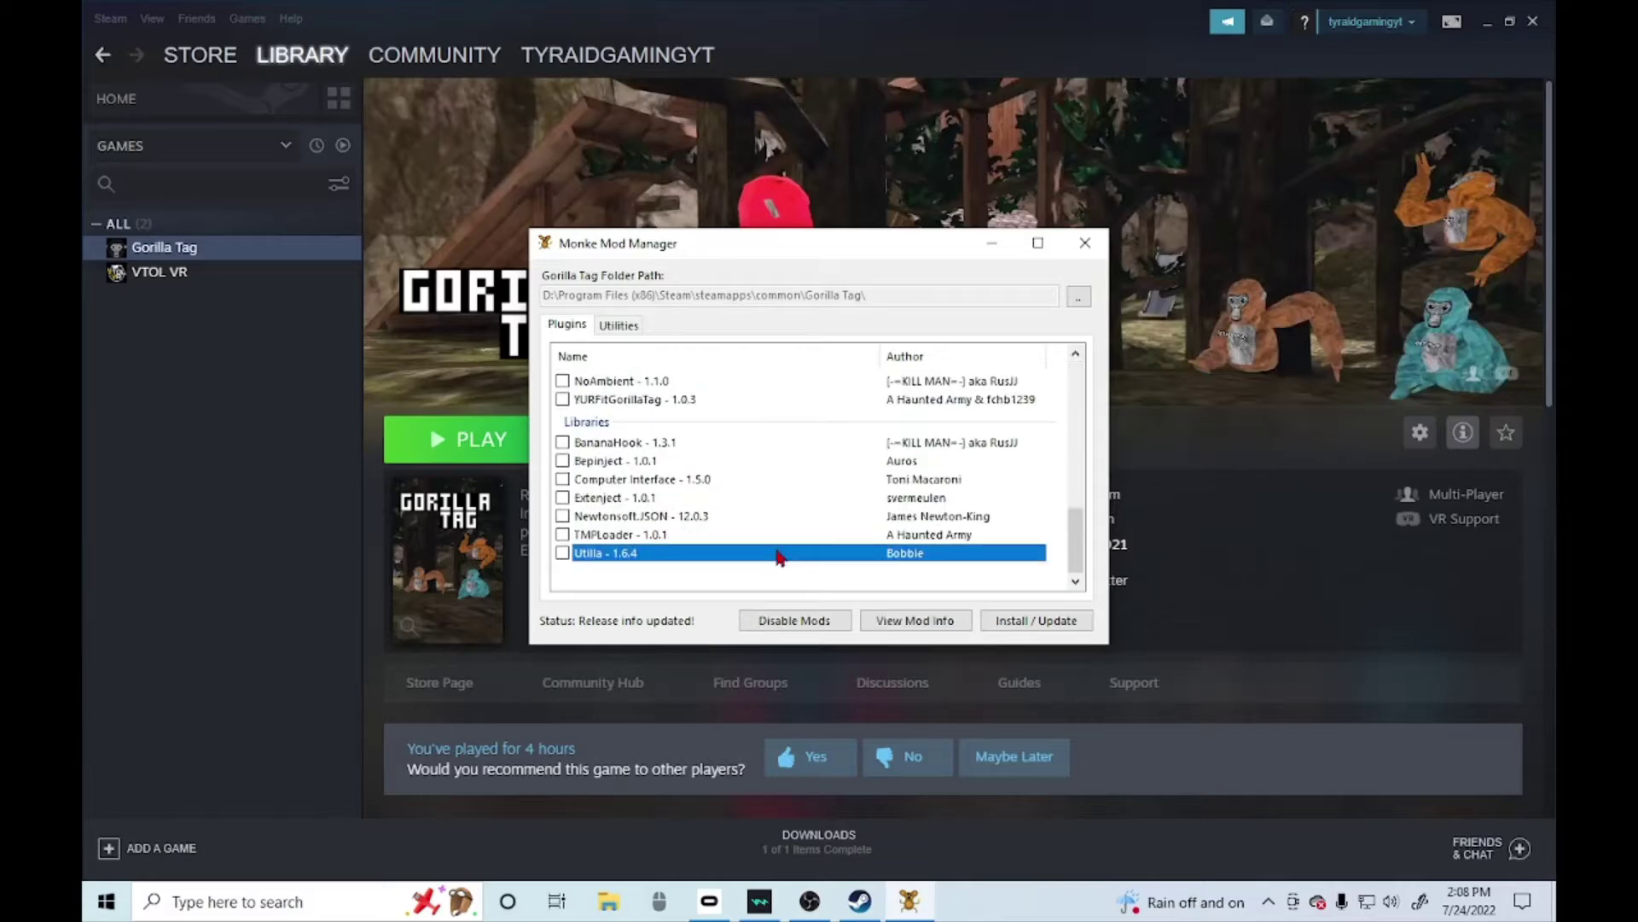
{"action": "left_click", "coordinate": [667, 584]}
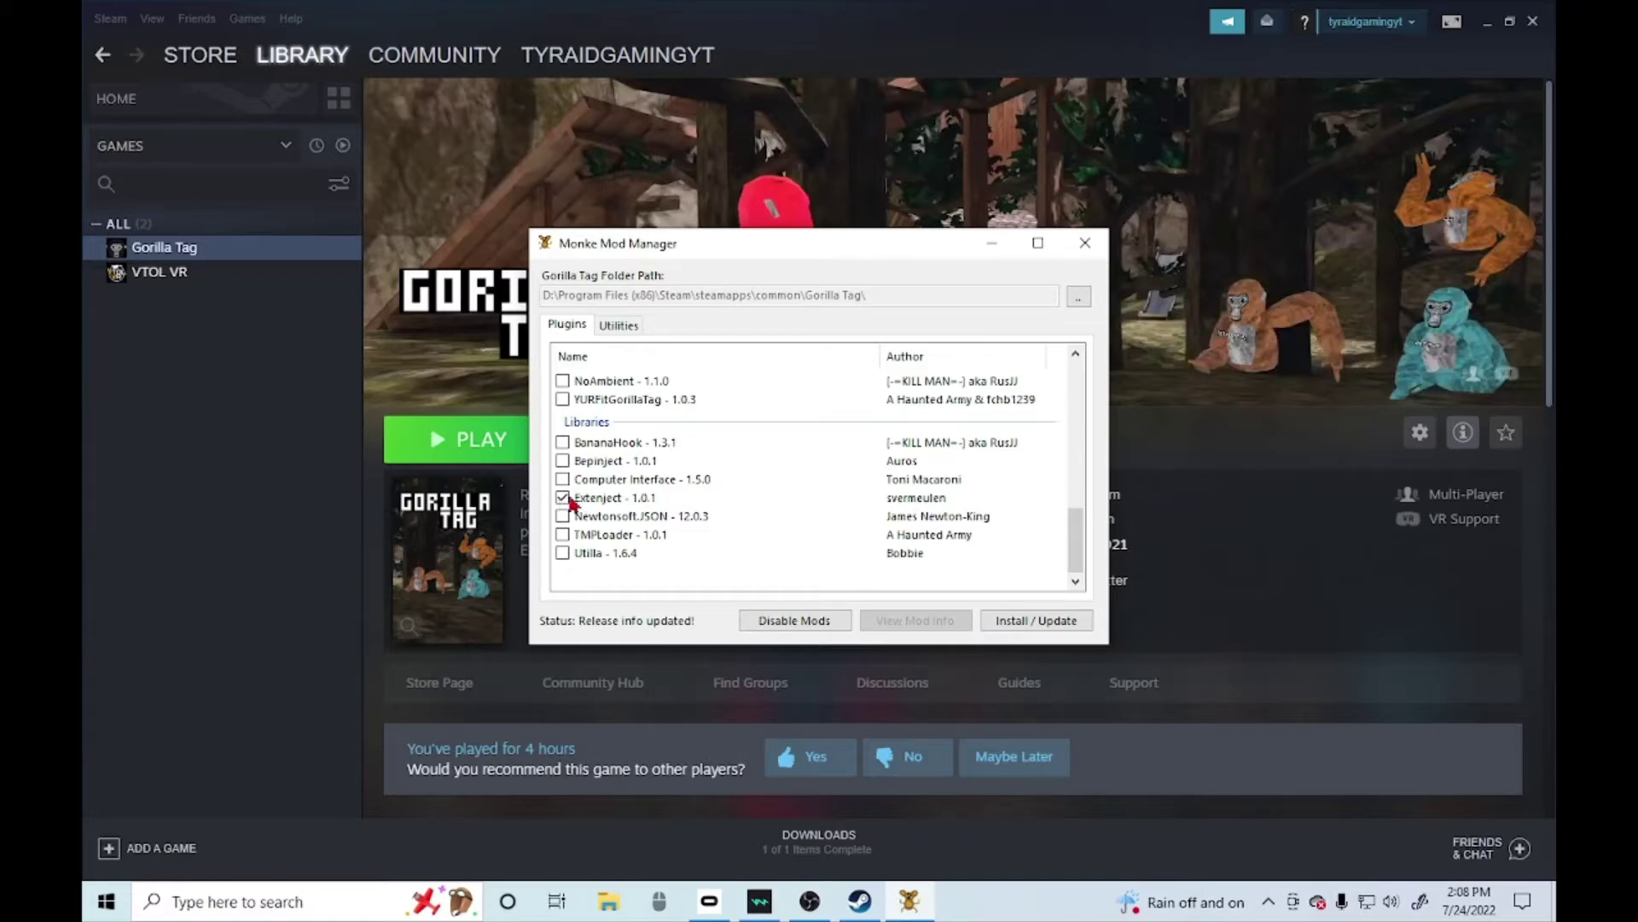
{"action": "left_click", "coordinate": [564, 500]}
{"action": "key", "text": "alt+Tab"}
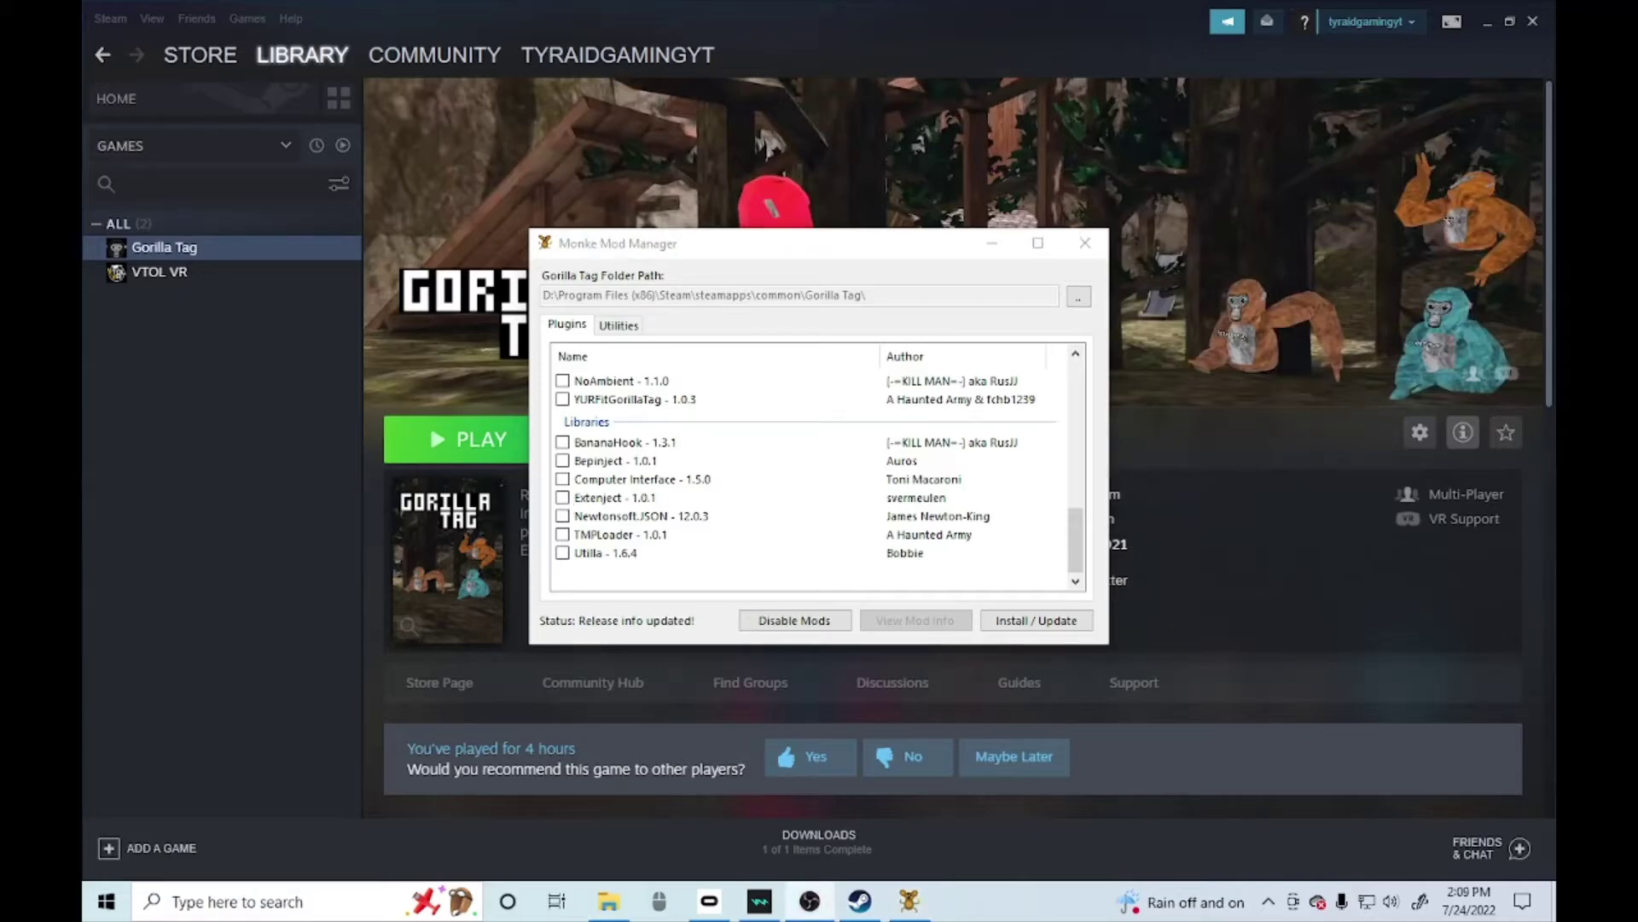
{"action": "key", "text": "alt+Tab"}
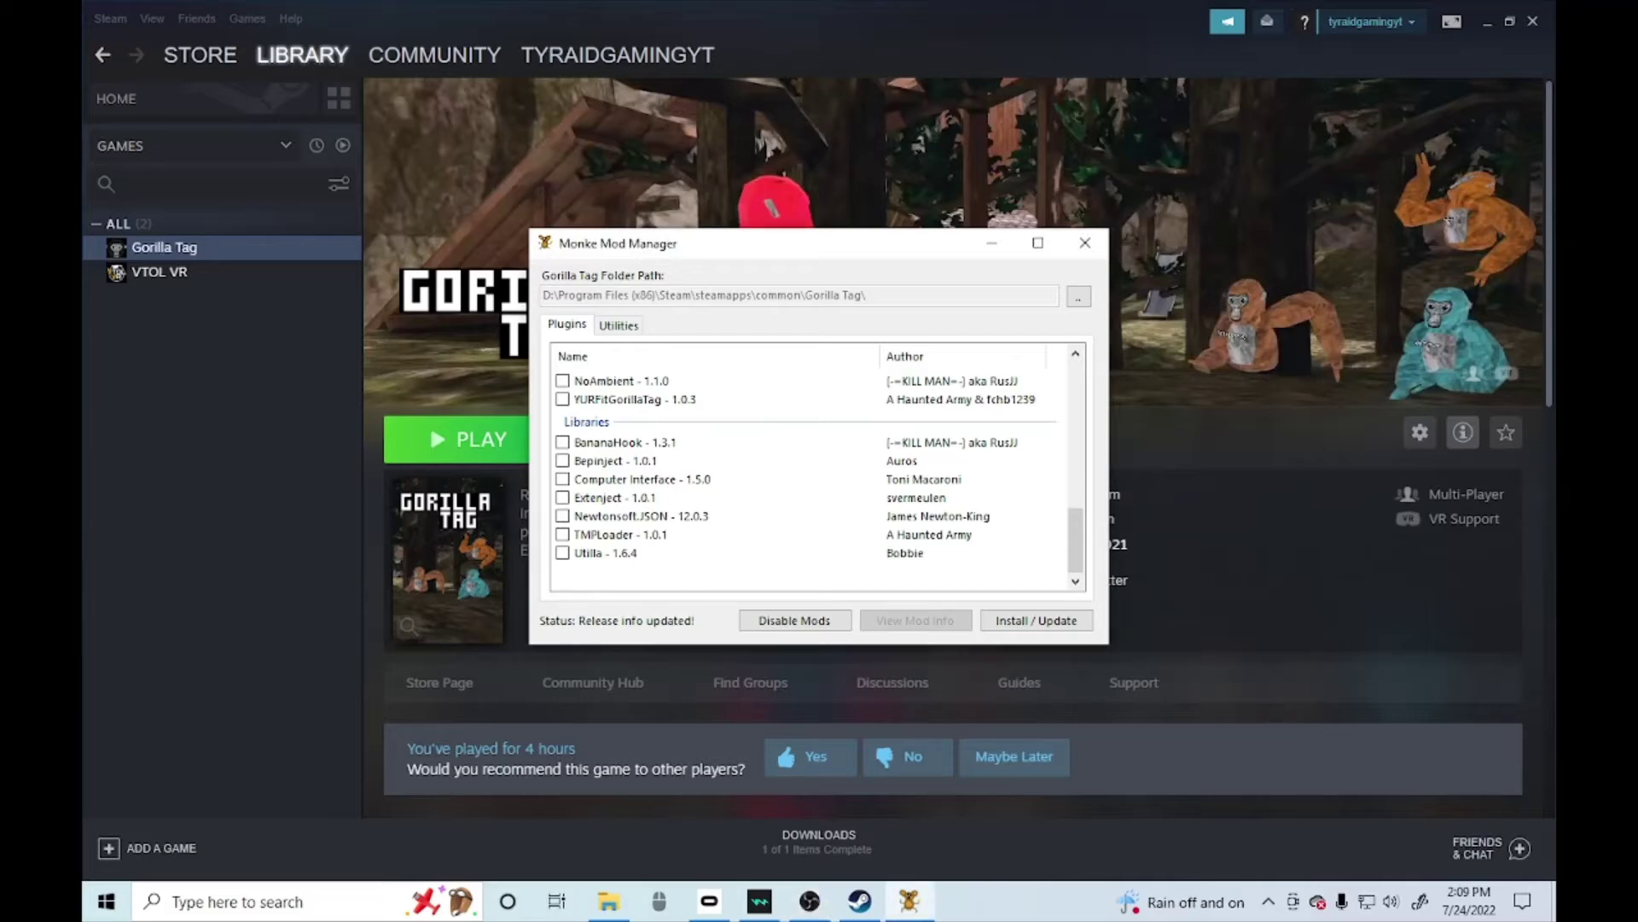
{"action": "key", "text": "alt+Tab"}
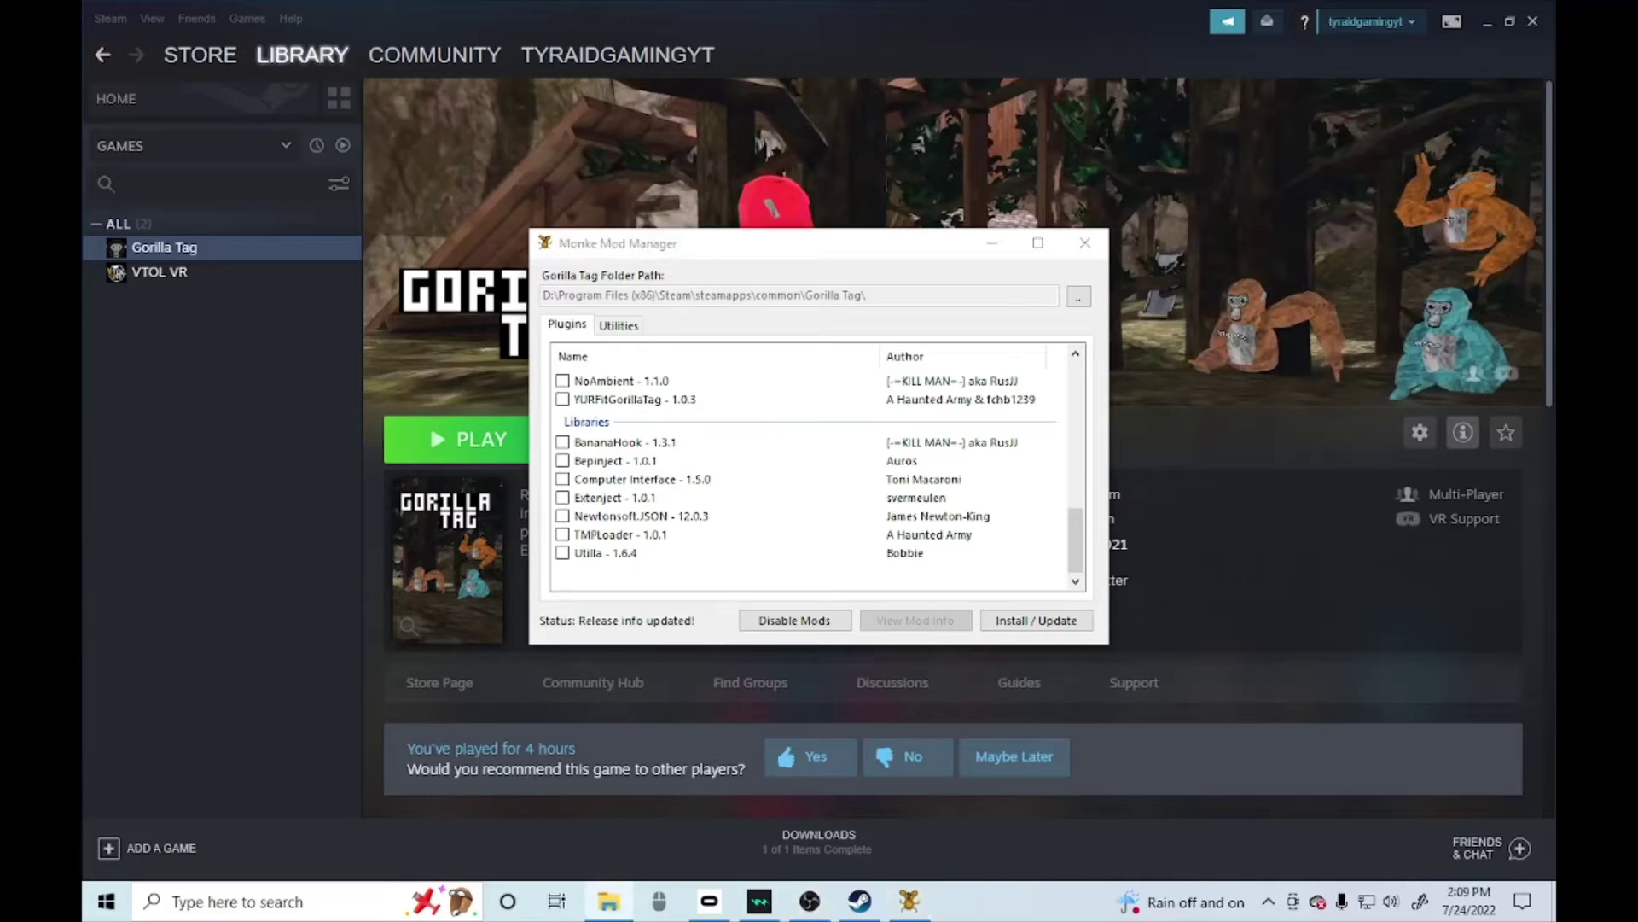
{"action": "key", "text": "alt+Tab"}
{"action": "key", "text": "alt+Tab"}
- Tick the Utilla, Extenject and Bepinject libraries, and select the Bepinject and TMPLoader entries
{"action": "left_click", "coordinate": [569, 554]}
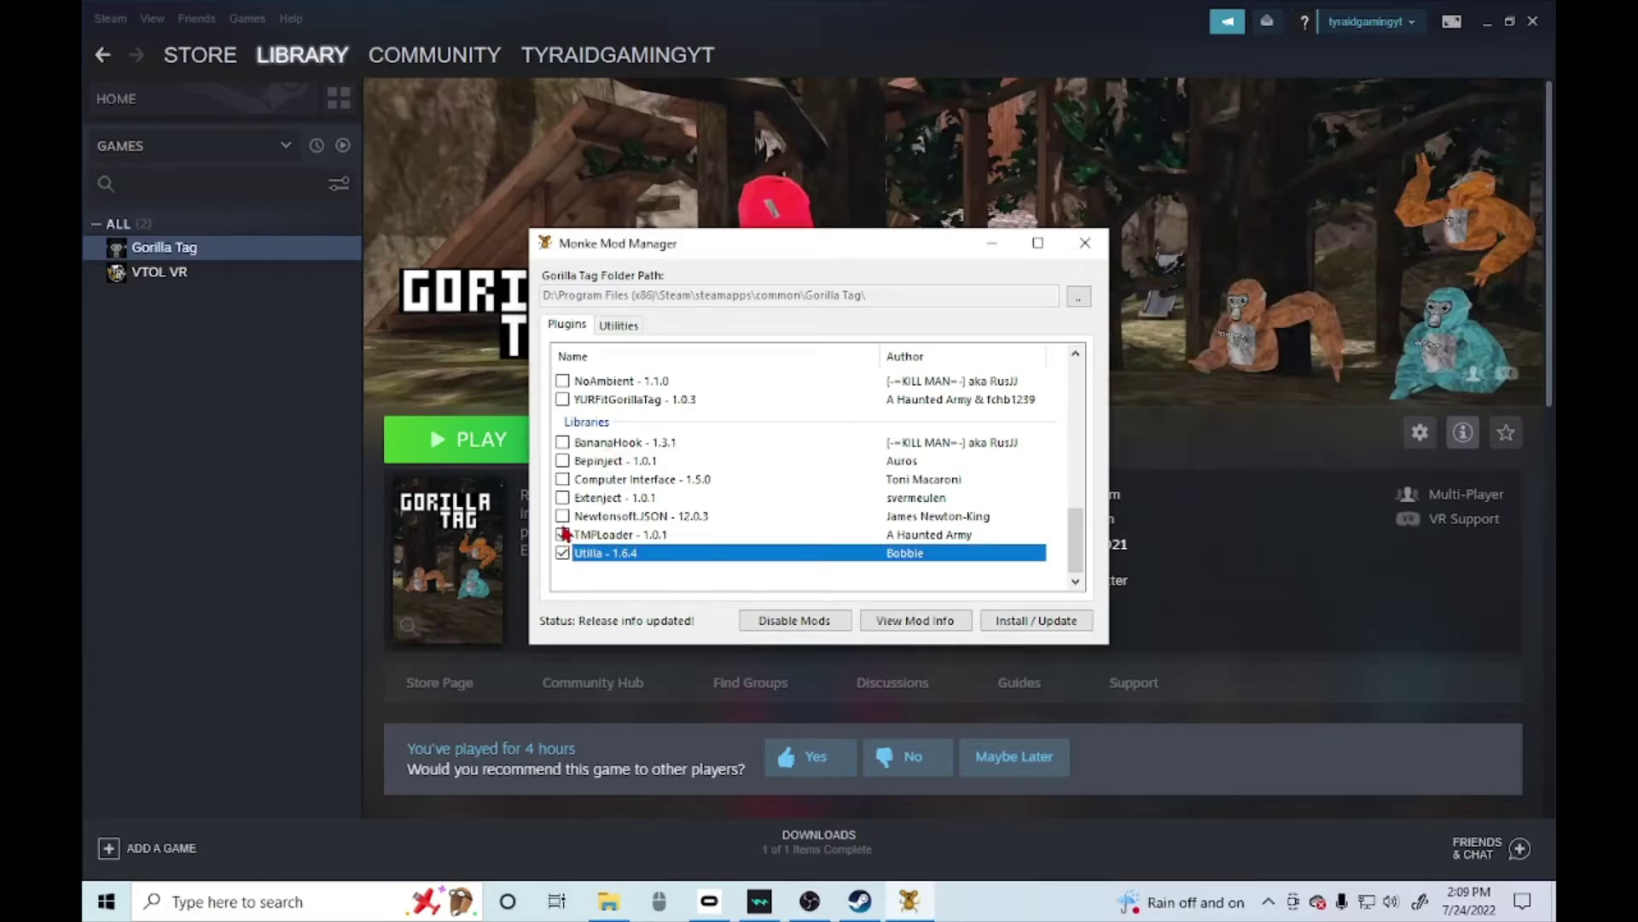
{"action": "left_click", "coordinate": [565, 496]}
{"action": "left_click", "coordinate": [564, 460]}
{"action": "left_click", "coordinate": [827, 466]}
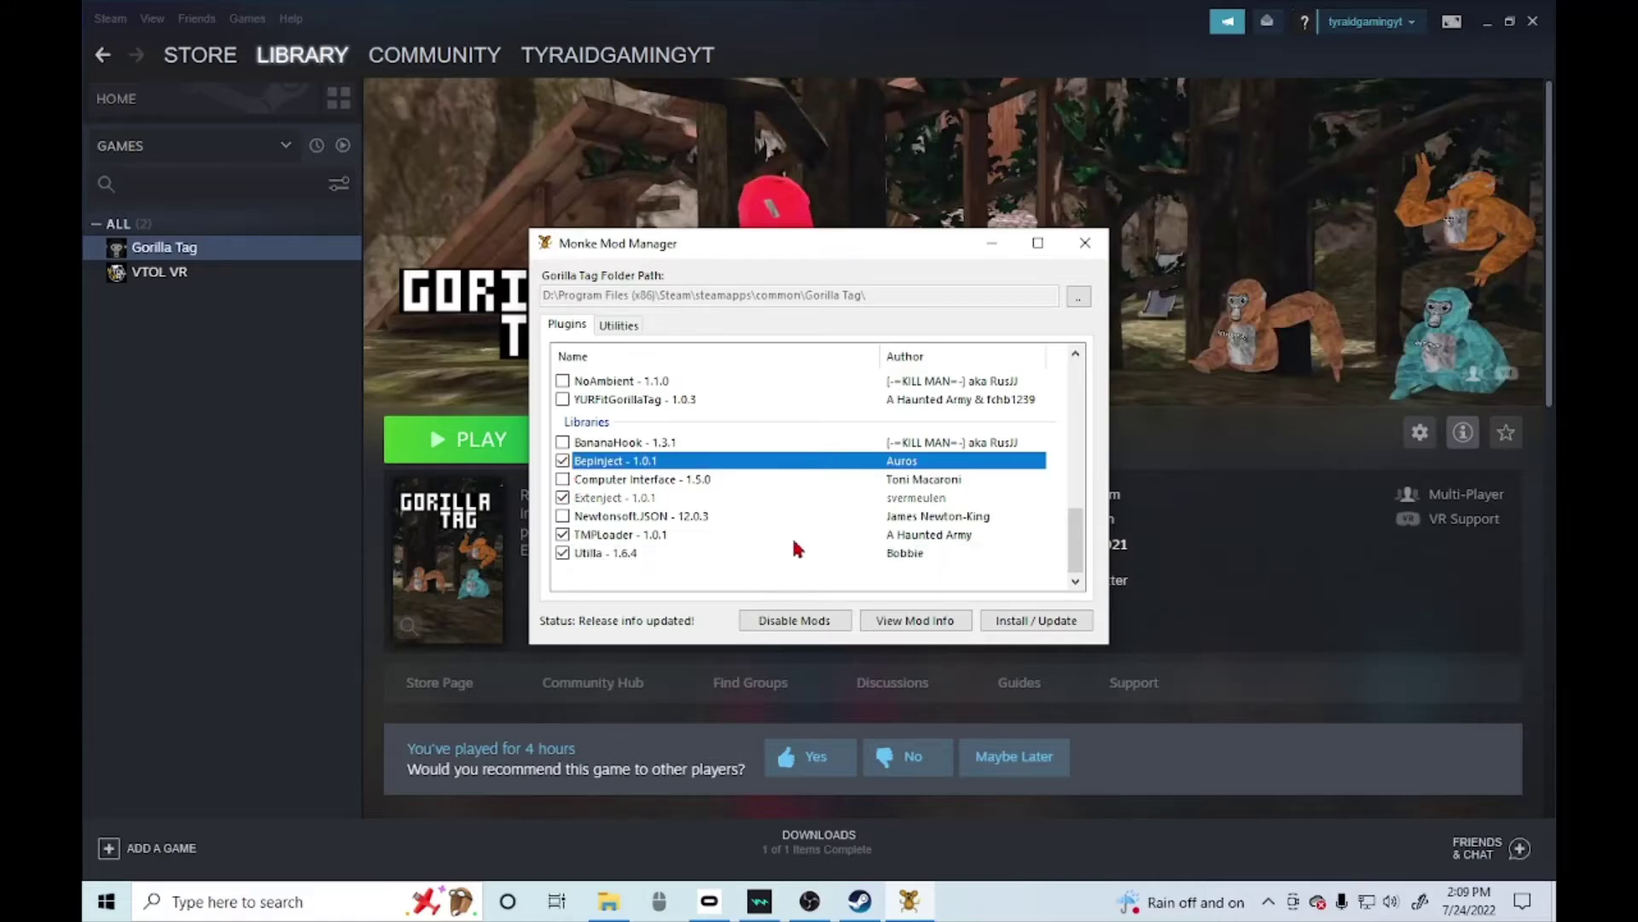
{"action": "left_click", "coordinate": [752, 528]}
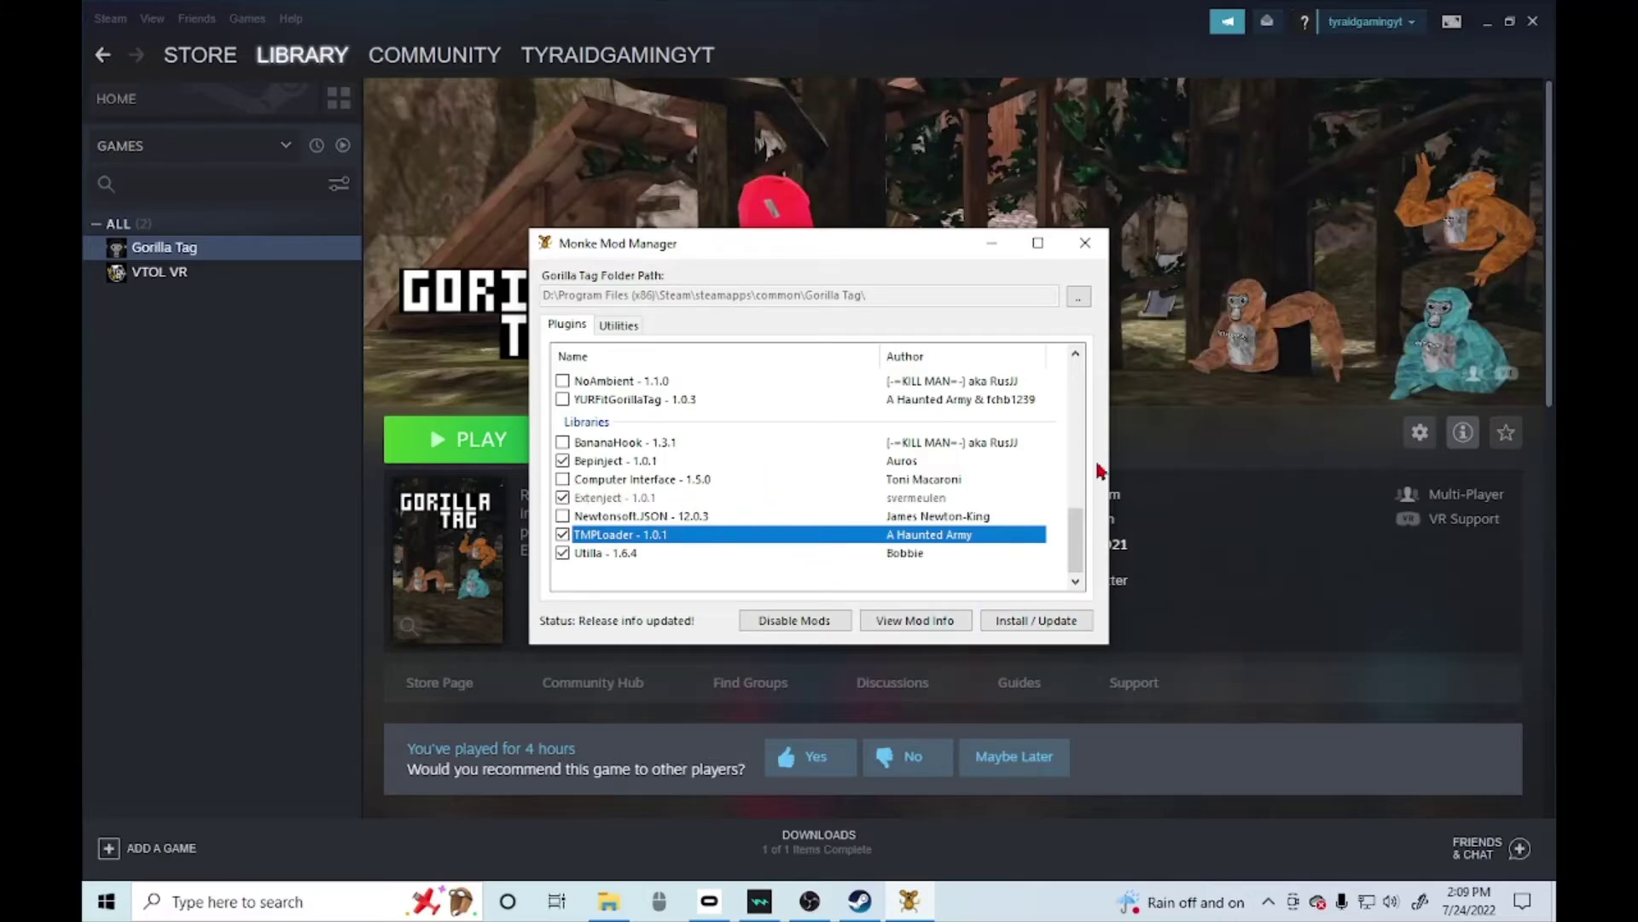
{"action": "scroll", "coordinate": [826, 384], "scroll_direction": "up", "scroll_amount": 3}
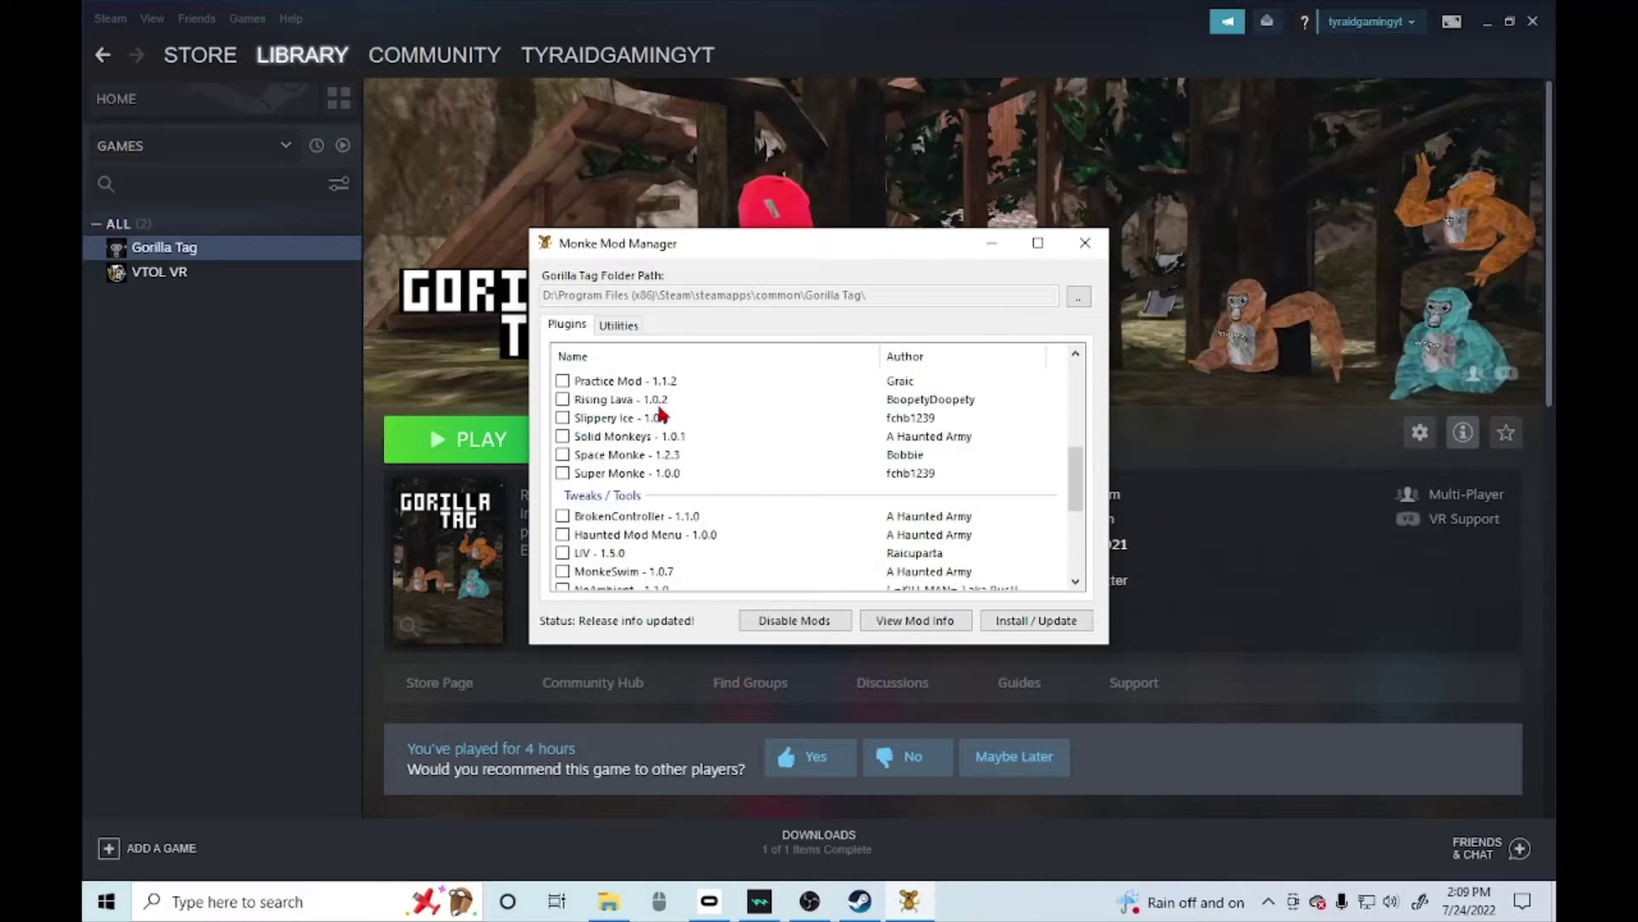
{"action": "scroll", "coordinate": [640, 432], "scroll_direction": "up", "scroll_amount": 5}
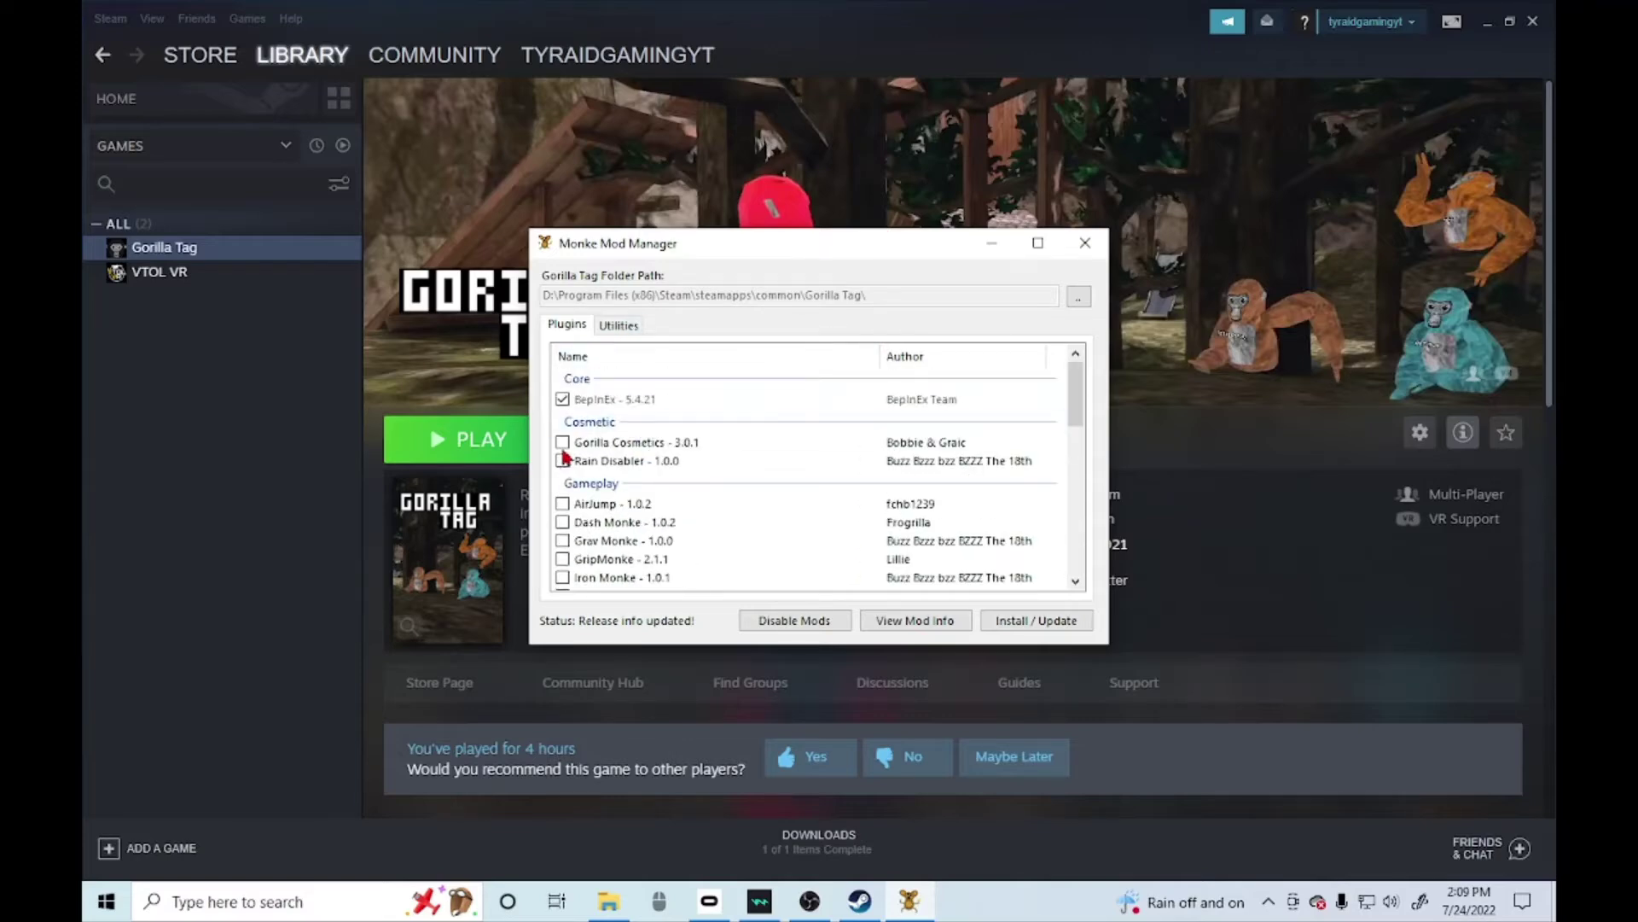
{"action": "scroll", "coordinate": [570, 481], "scroll_direction": "down", "scroll_amount": 2}
{"action": "scroll", "coordinate": [570, 471], "scroll_direction": "up", "scroll_amount": 2}
{"action": "scroll", "coordinate": [605, 508], "scroll_direction": "down", "scroll_amount": 1}
{"action": "scroll", "coordinate": [595, 499], "scroll_direction": "down", "scroll_amount": 3}
{"action": "scroll", "coordinate": [666, 488], "scroll_direction": "down", "scroll_amount": 3}
{"action": "scroll", "coordinate": [666, 493], "scroll_direction": "up", "scroll_amount": 1}
{"action": "scroll", "coordinate": [653, 512], "scroll_direction": "up", "scroll_amount": 2}
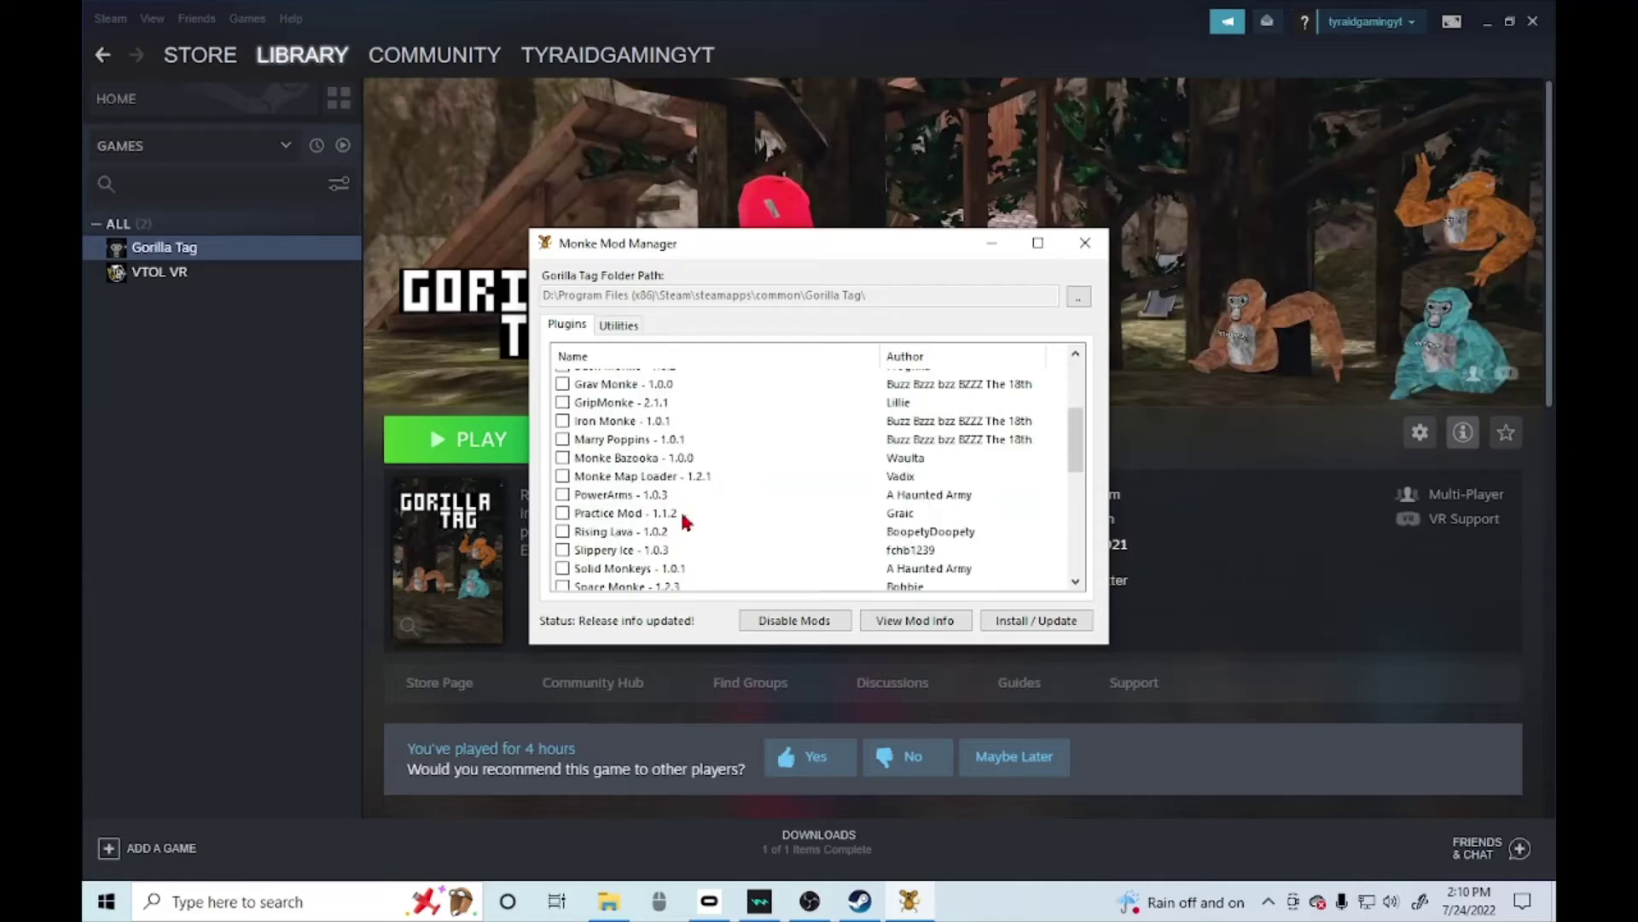
{"action": "scroll", "coordinate": [571, 544], "scroll_direction": "down", "scroll_amount": 3}
{"action": "scroll", "coordinate": [679, 549], "scroll_direction": "down", "scroll_amount": 3}
{"action": "scroll", "coordinate": [653, 545], "scroll_direction": "down", "scroll_amount": 2}
{"action": "left_click", "coordinate": [640, 534]}
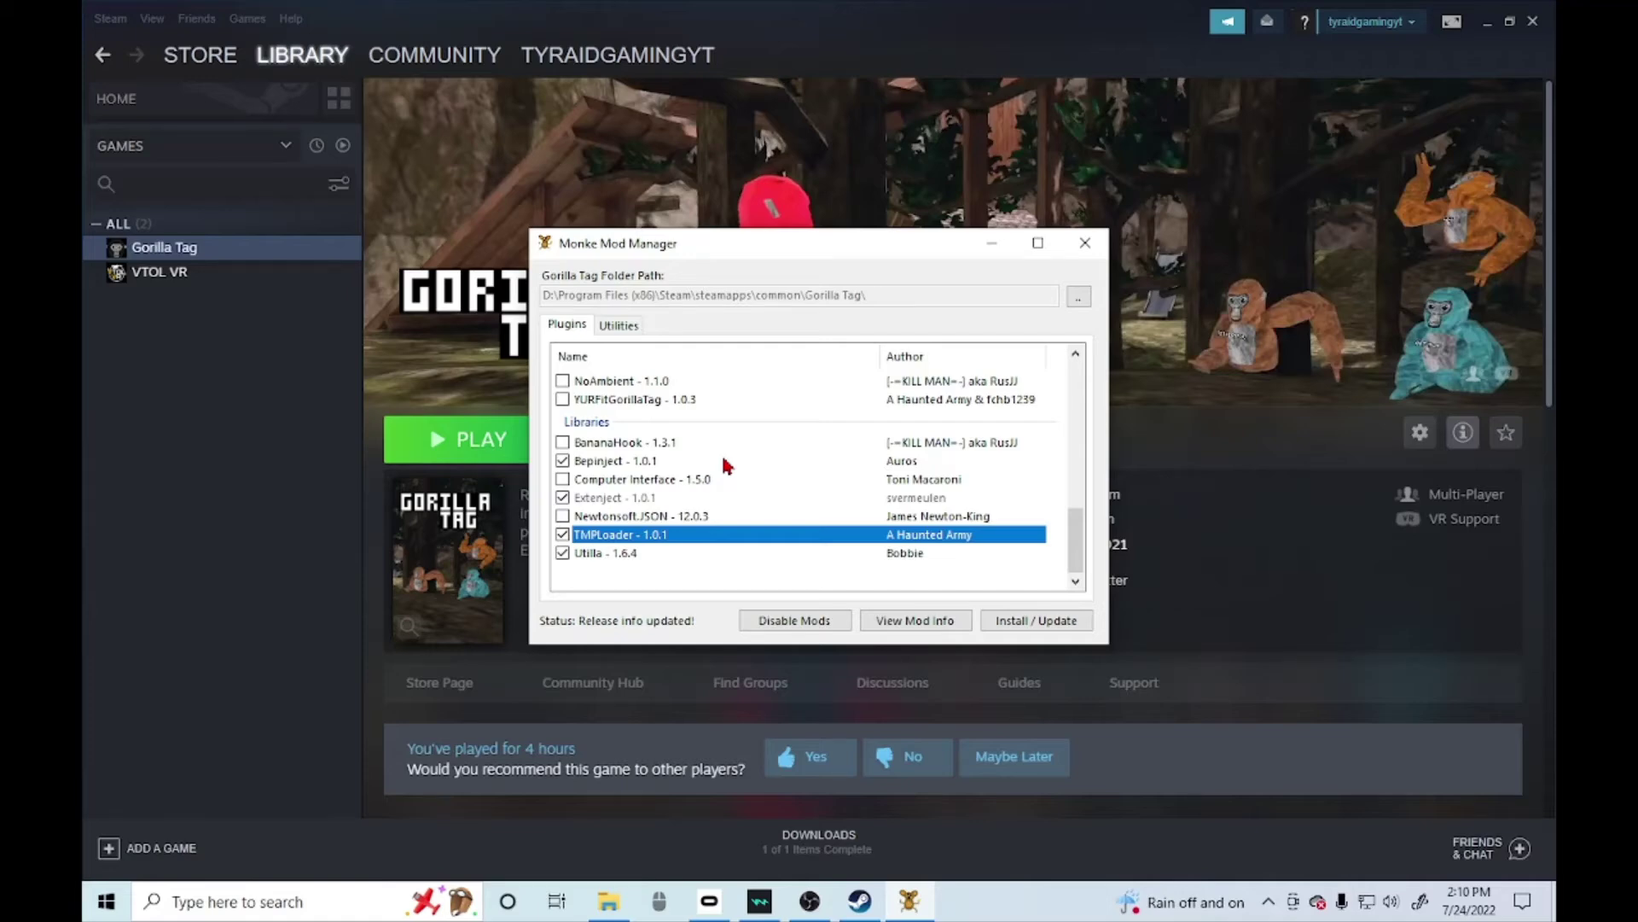
{"action": "left_click", "coordinate": [1085, 243]}
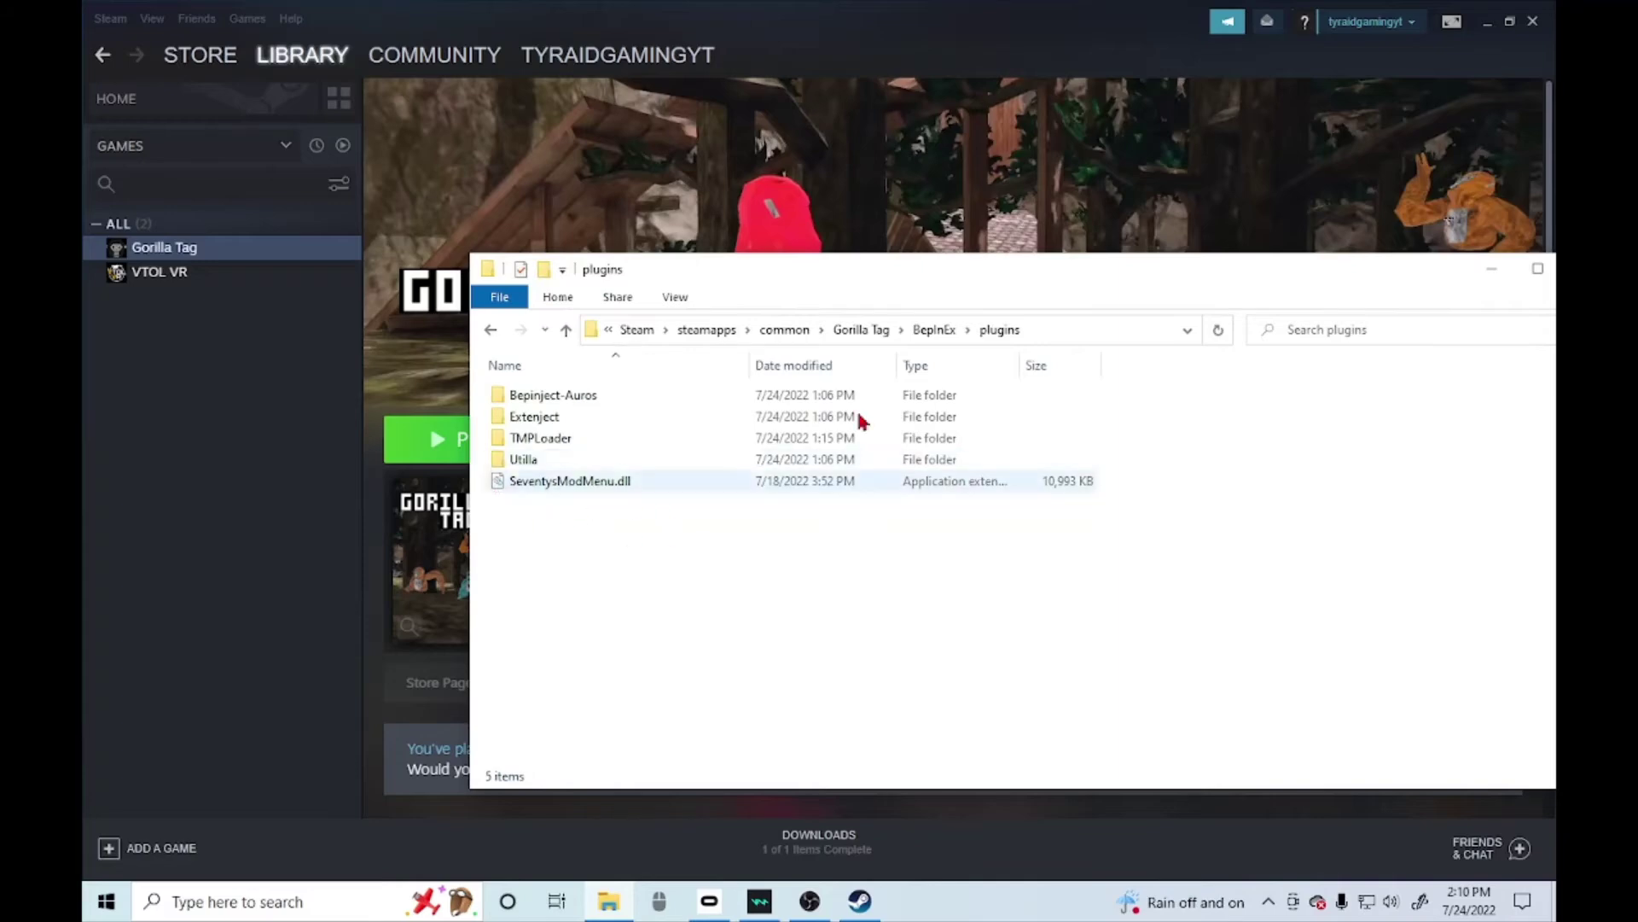
{"action": "left_click_drag", "start_coordinate": [1176, 273], "coordinate": [980, 336]}
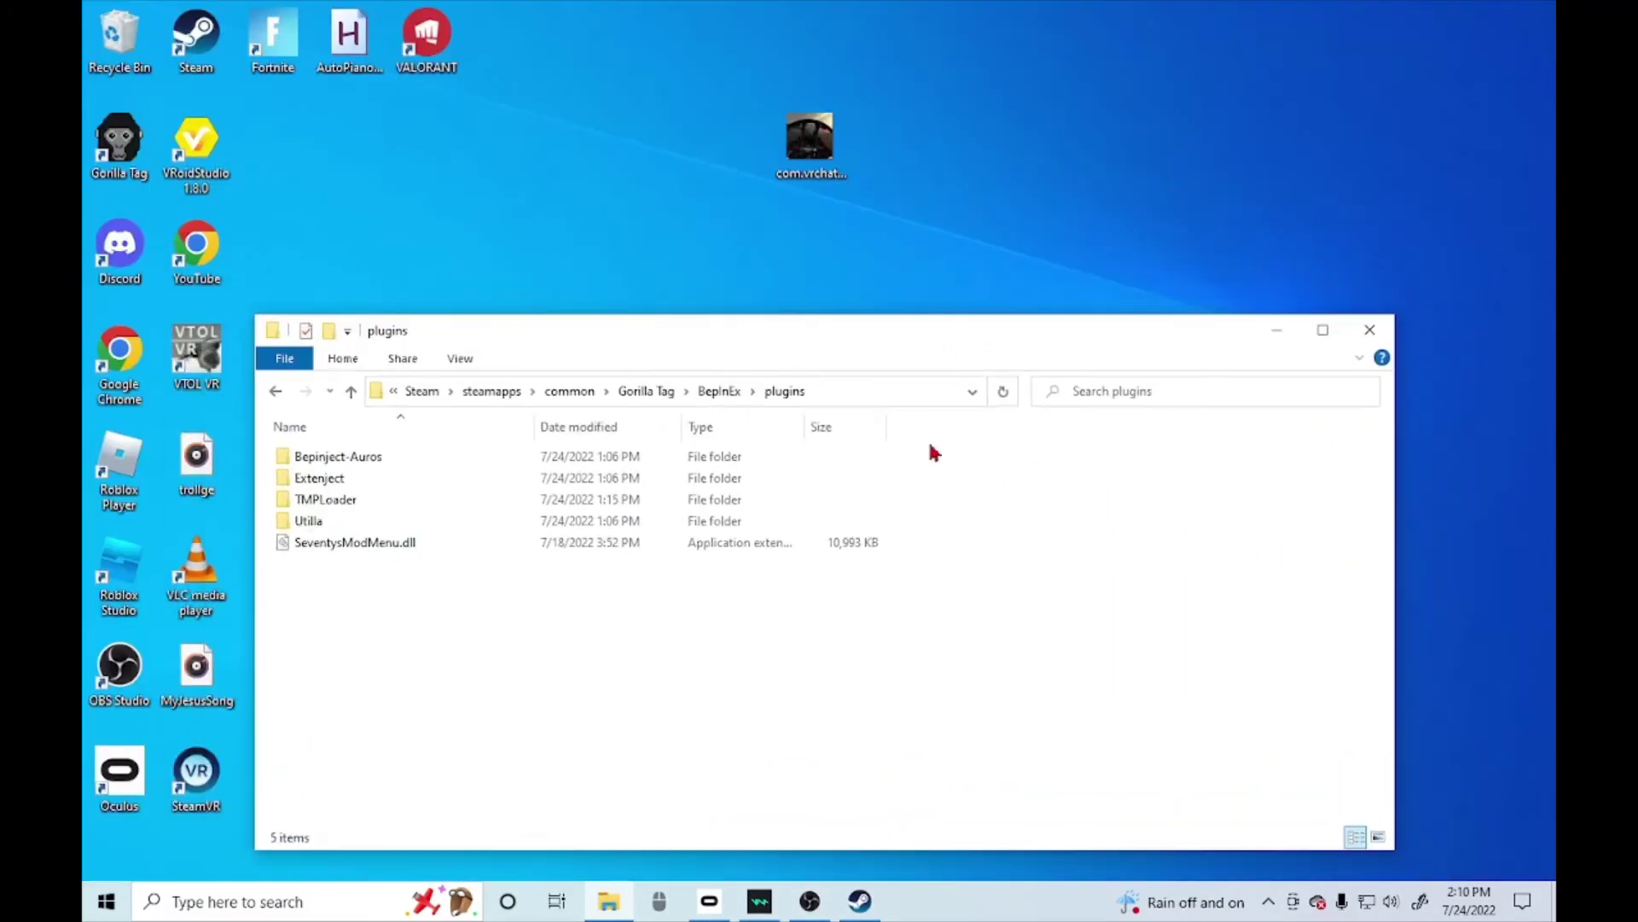
{"action": "left_click", "coordinate": [860, 902]}
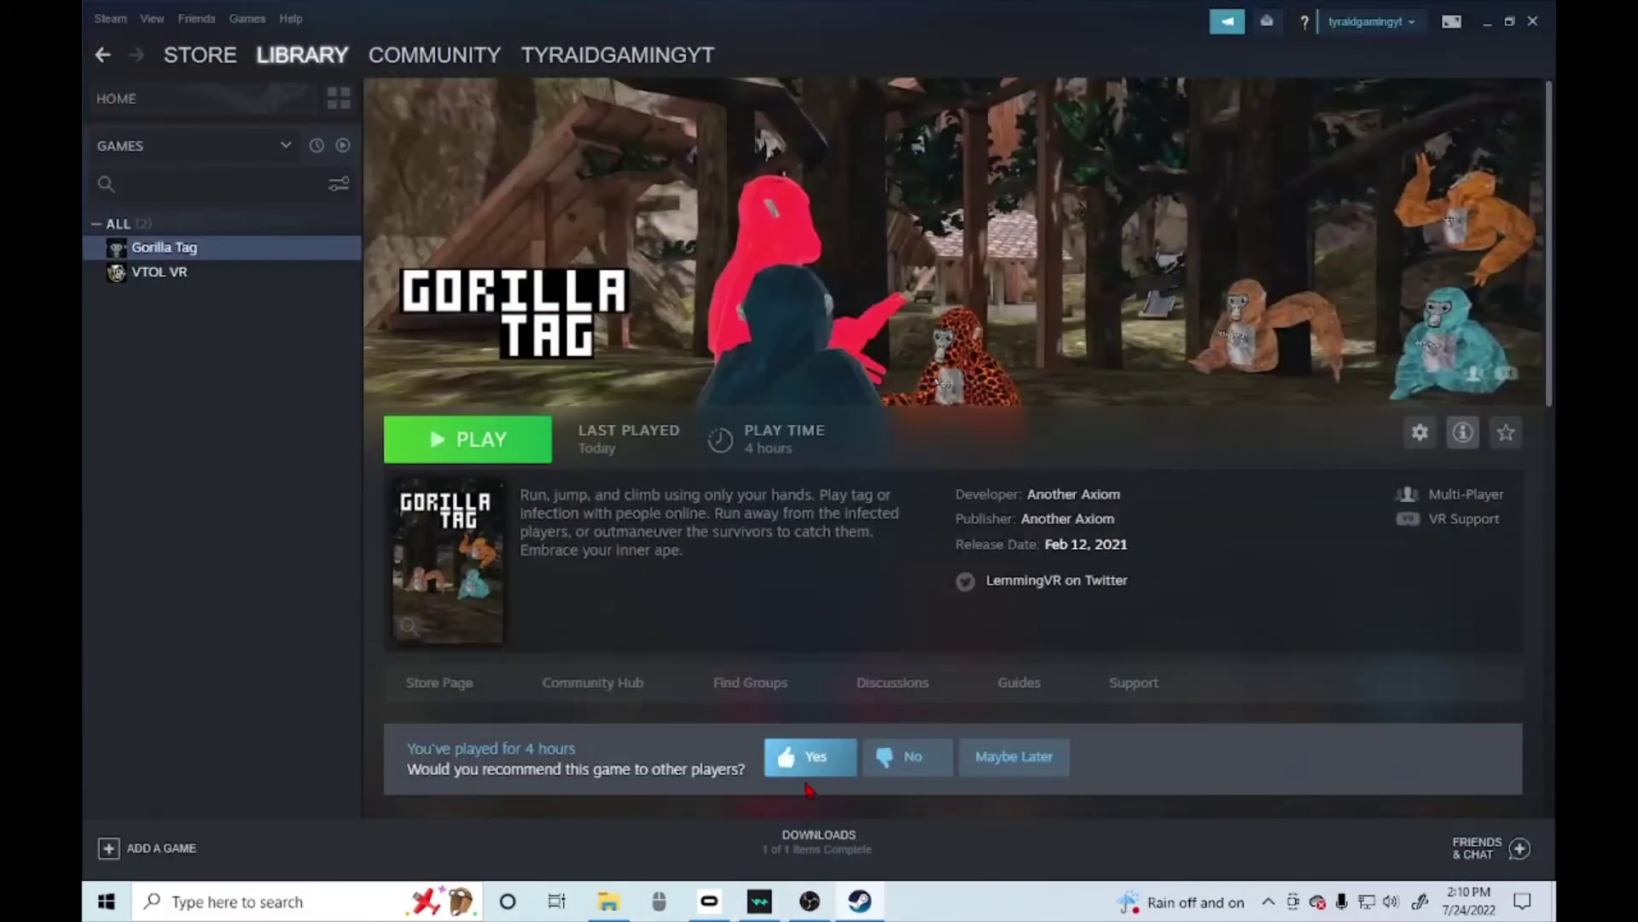
{"action": "left_click", "coordinate": [607, 902]}
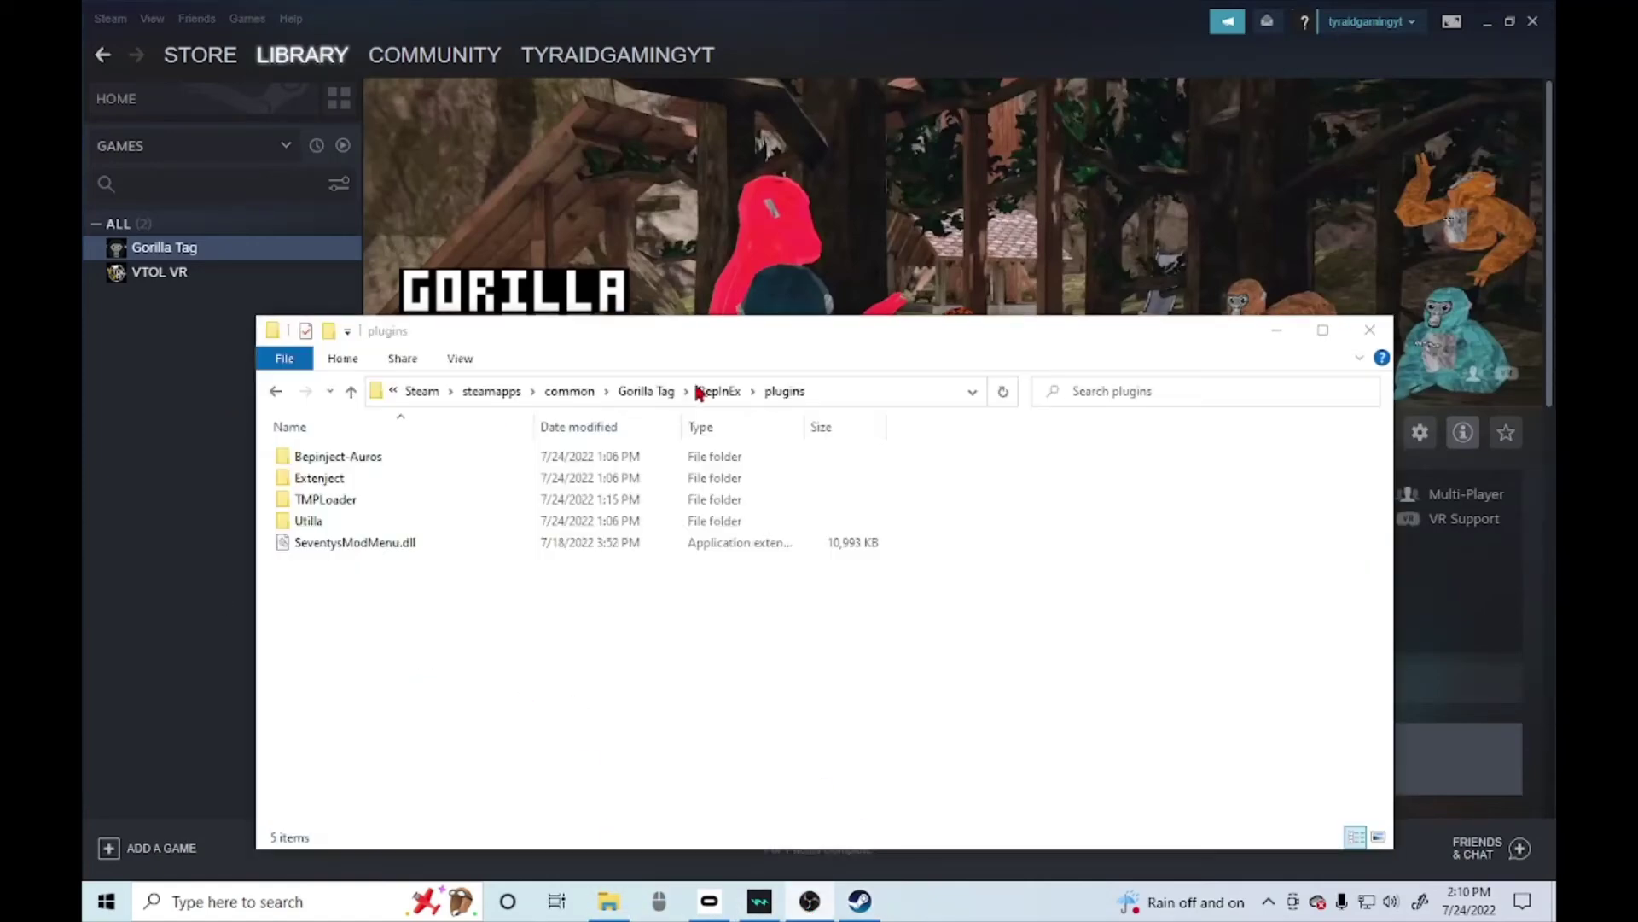
{"action": "left_click_drag", "start_coordinate": [667, 330], "coordinate": [853, 231]}
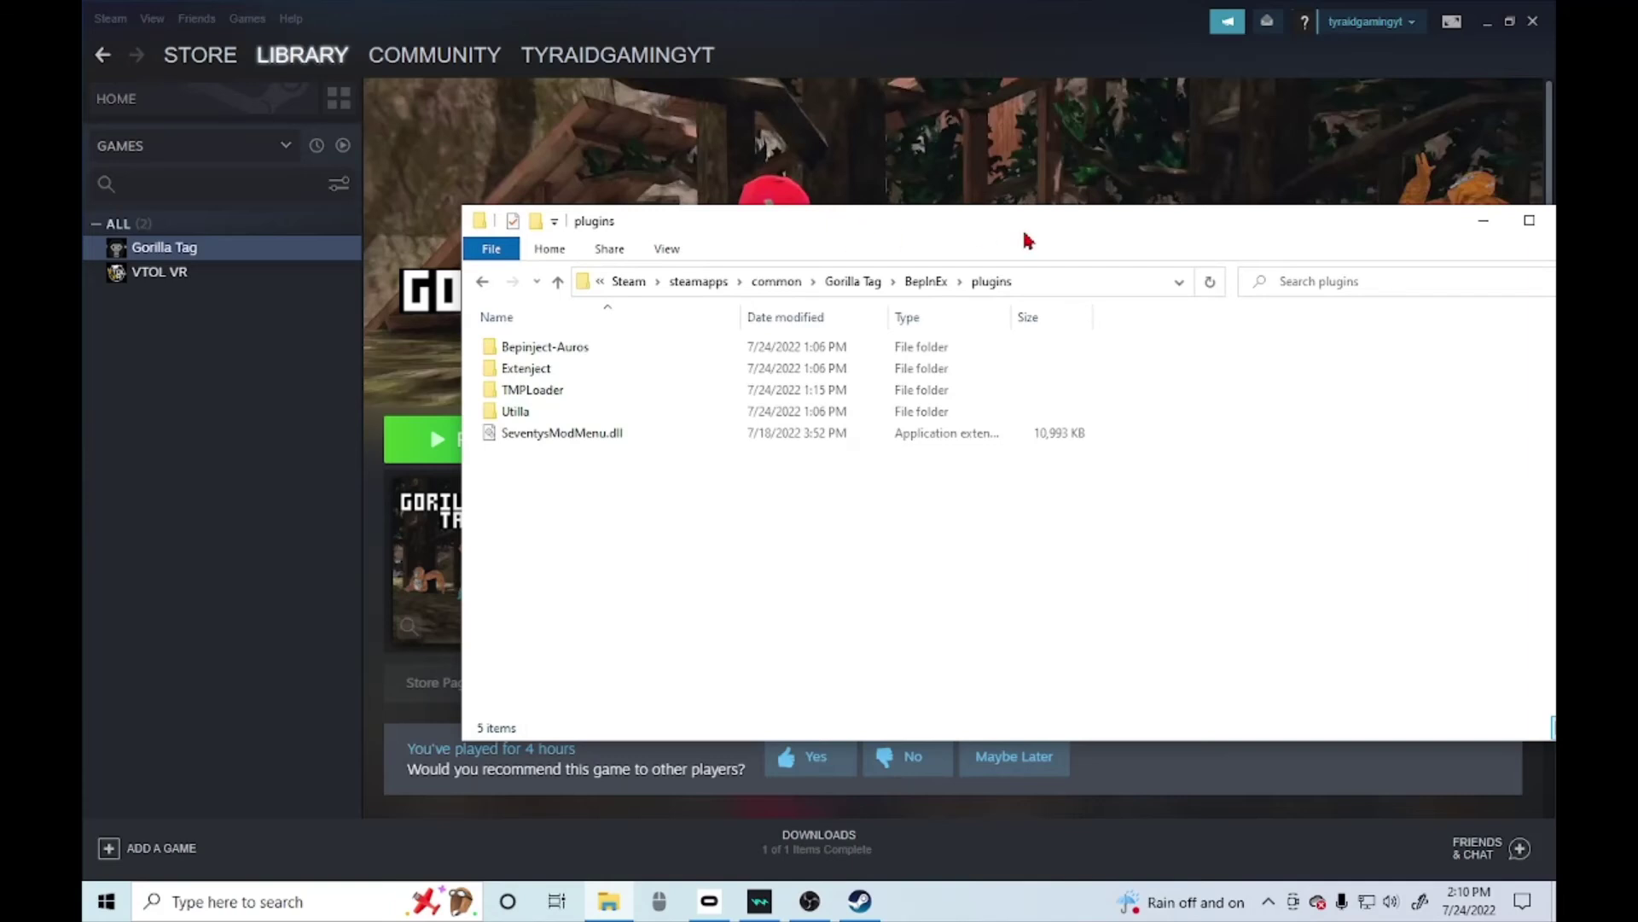
{"action": "left_click_drag", "start_coordinate": [1017, 243], "coordinate": [888, 256]}
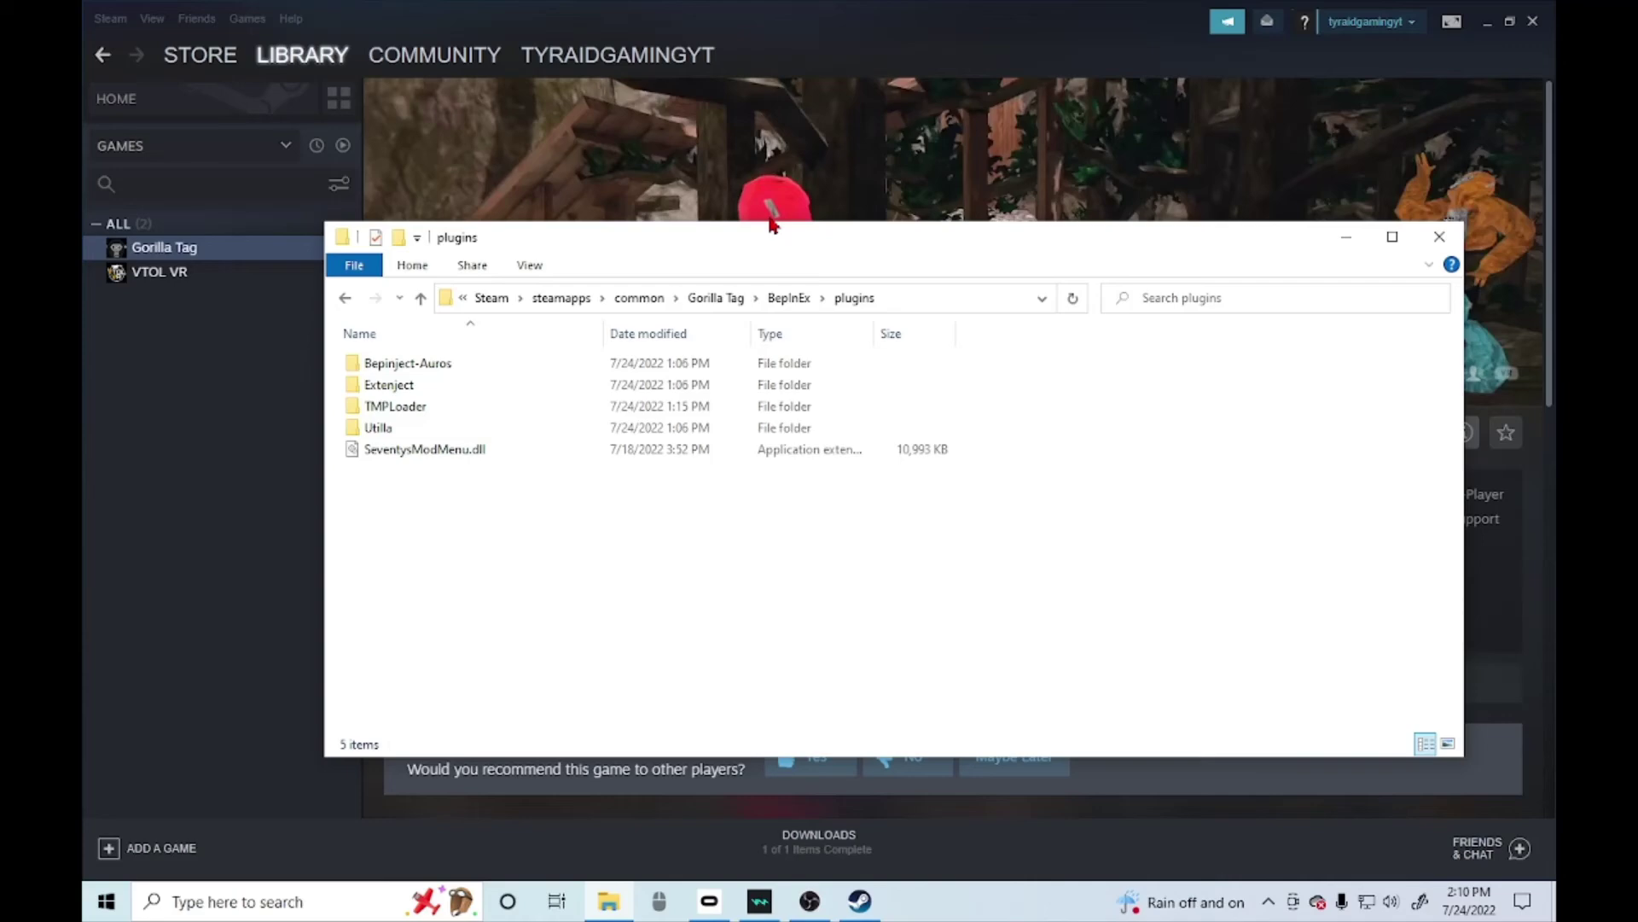
{"action": "left_click", "coordinate": [1344, 236]}
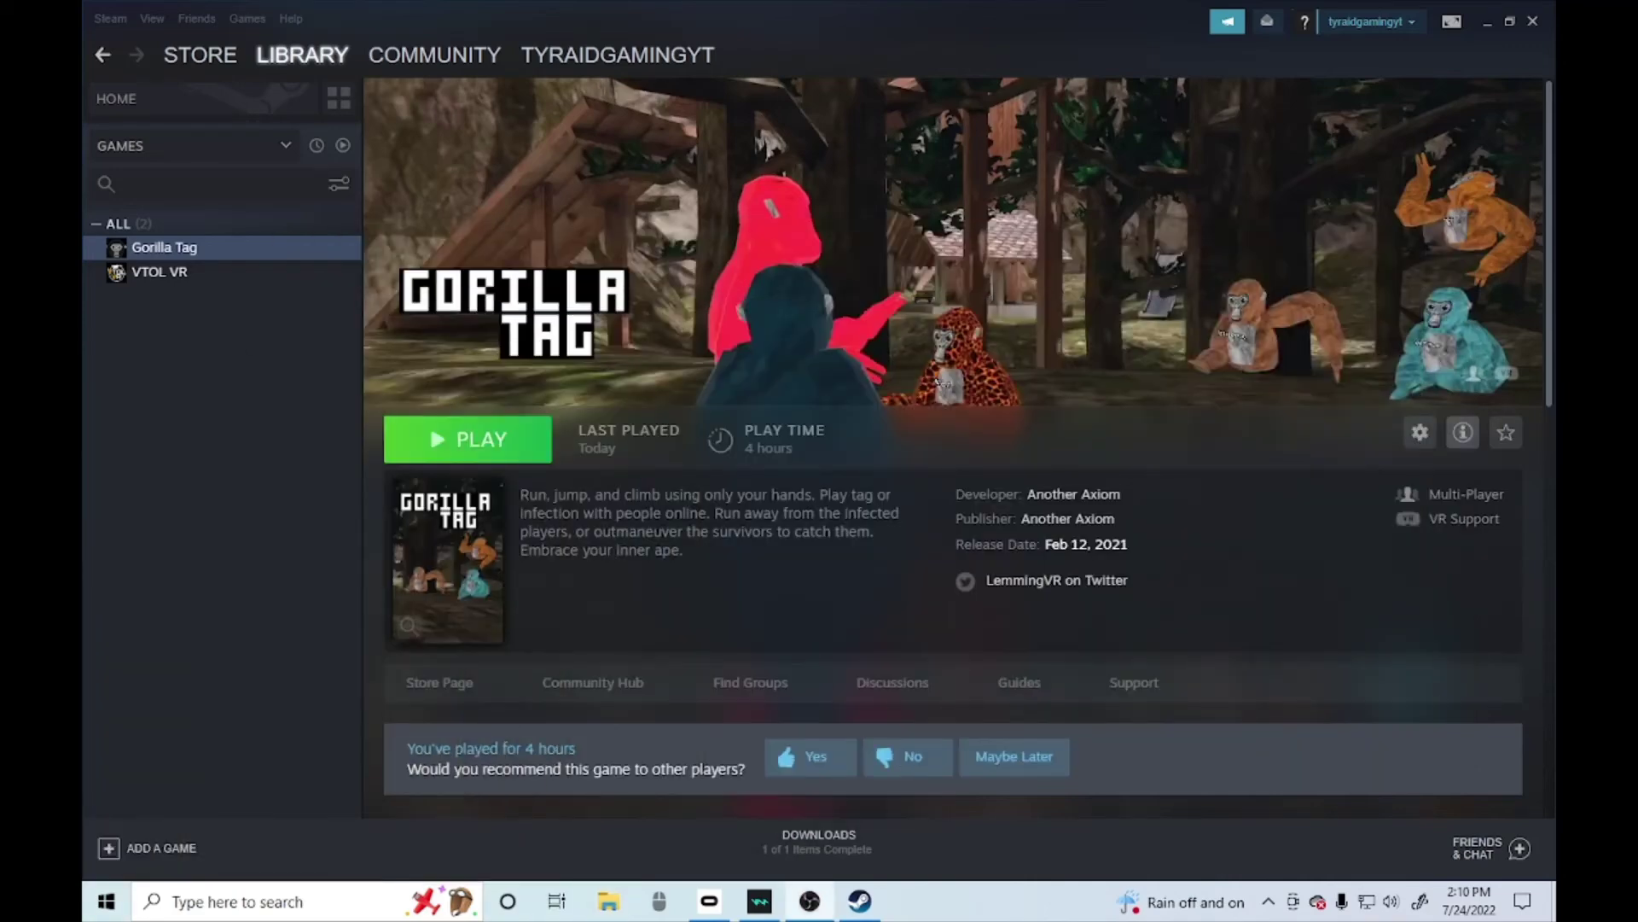